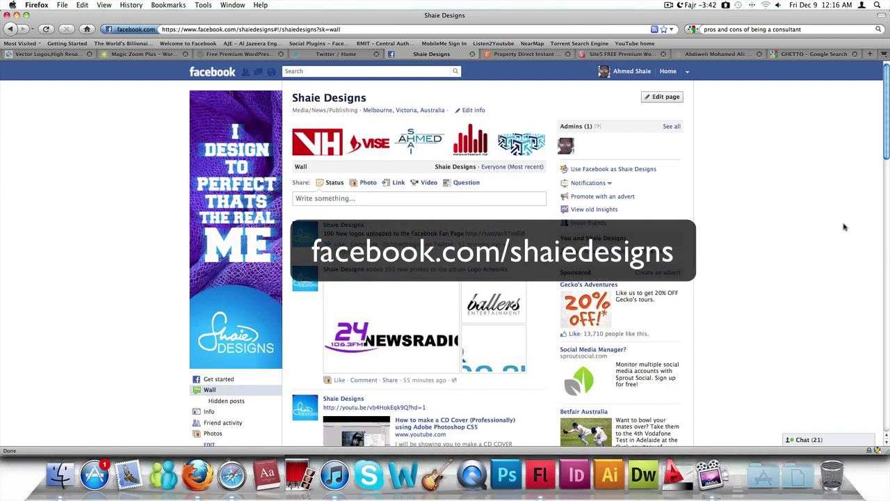
Step: Move from the Twitter home timeline to the large-size Google image results for GHETTO
{"action": "scroll", "coordinate": [843, 227], "scroll_direction": "down", "scroll_amount": 10}
{"action": "scroll", "coordinate": [844, 226], "scroll_direction": "up", "scroll_amount": 10}
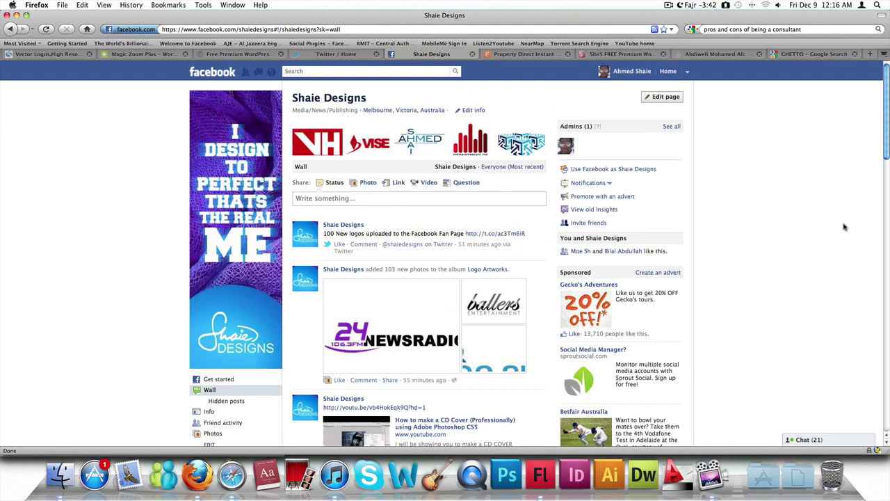
{"action": "left_click", "coordinate": [336, 54]}
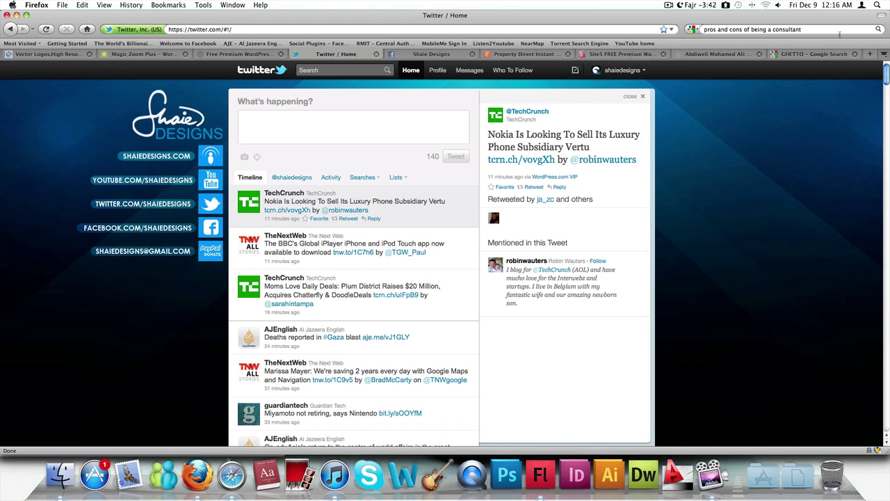
{"action": "left_click", "coordinate": [801, 55]}
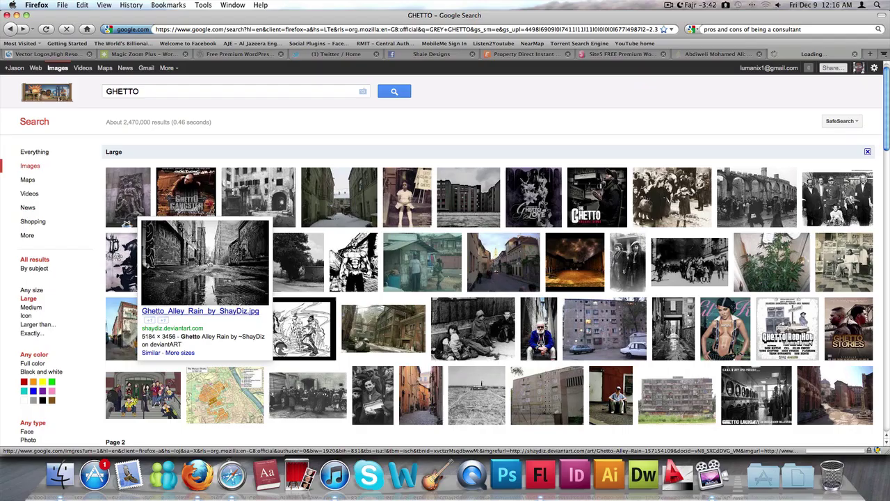
Step: Open the 900×600 Ghetto Alley Rain photo on its own and copy it to the clipboard
{"action": "left_click", "coordinate": [201, 268]}
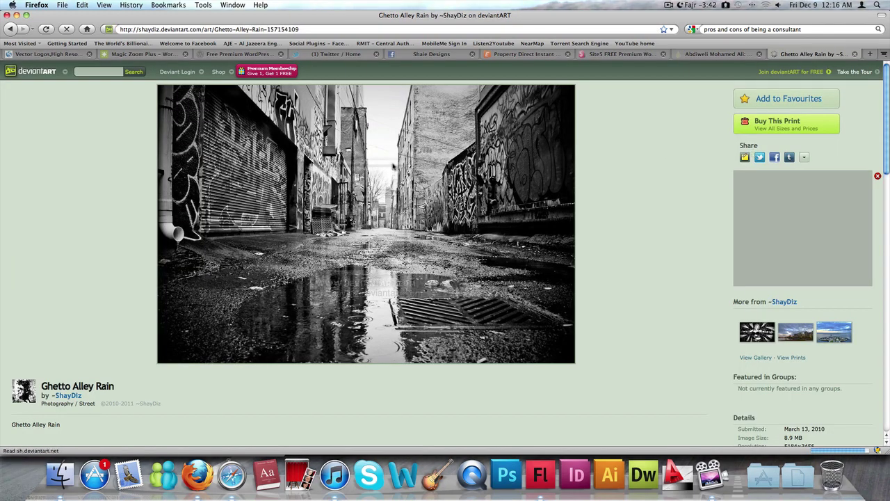
{"action": "right_click", "coordinate": [393, 165]}
{"action": "left_click", "coordinate": [403, 171]}
{"action": "right_click", "coordinate": [193, 129]}
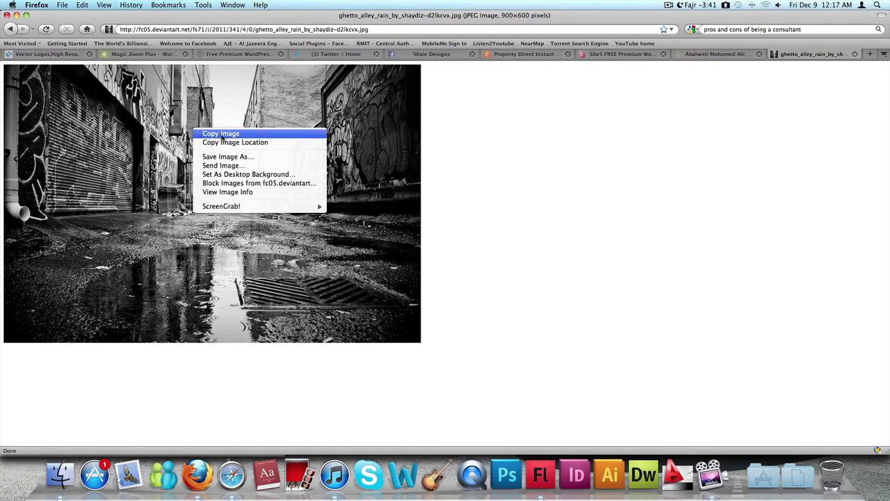
{"action": "left_click", "coordinate": [221, 133]}
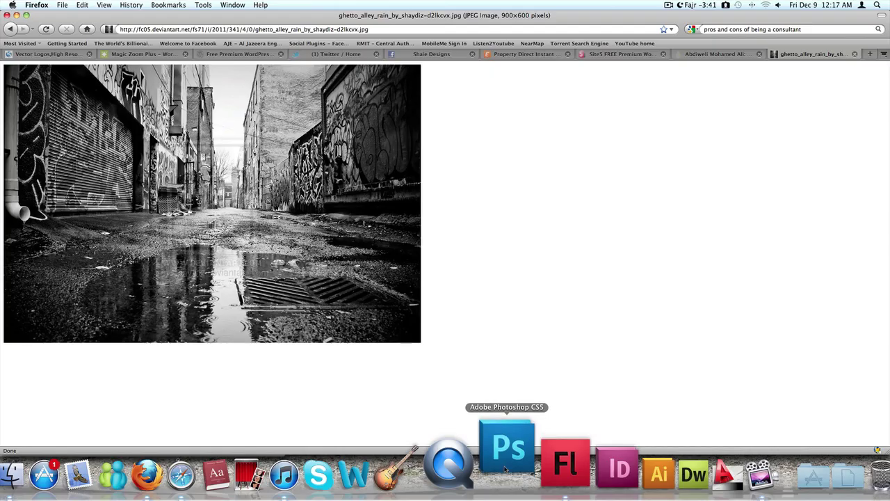
Step: Launch Photoshop and create a new 900×600 px document from the Clipboard preset
{"action": "left_click", "coordinate": [507, 448]}
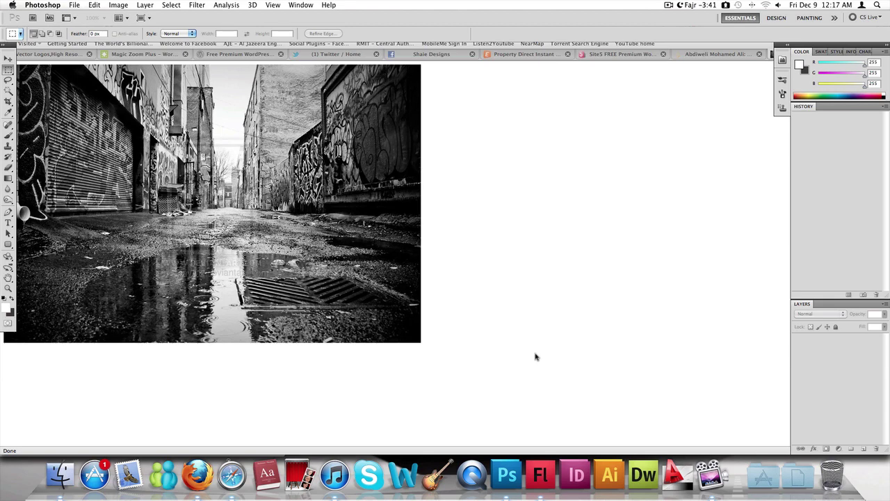
{"action": "left_click", "coordinate": [74, 5]}
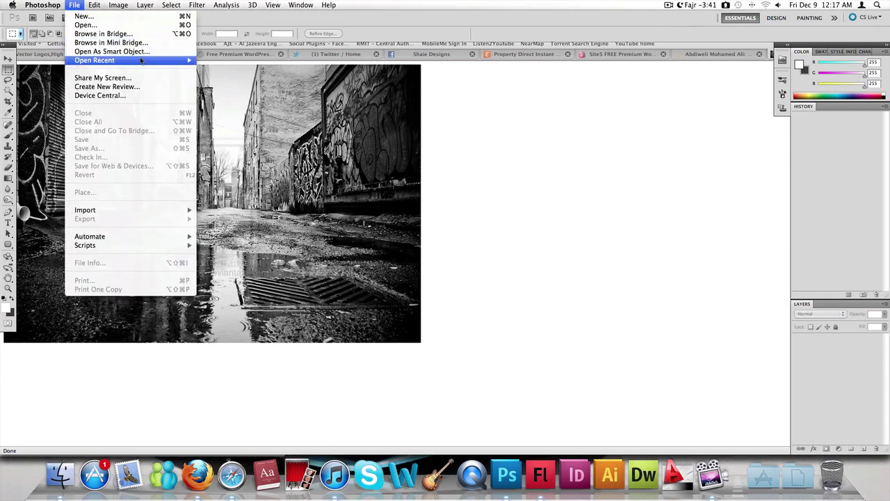
{"action": "left_click", "coordinate": [102, 16]}
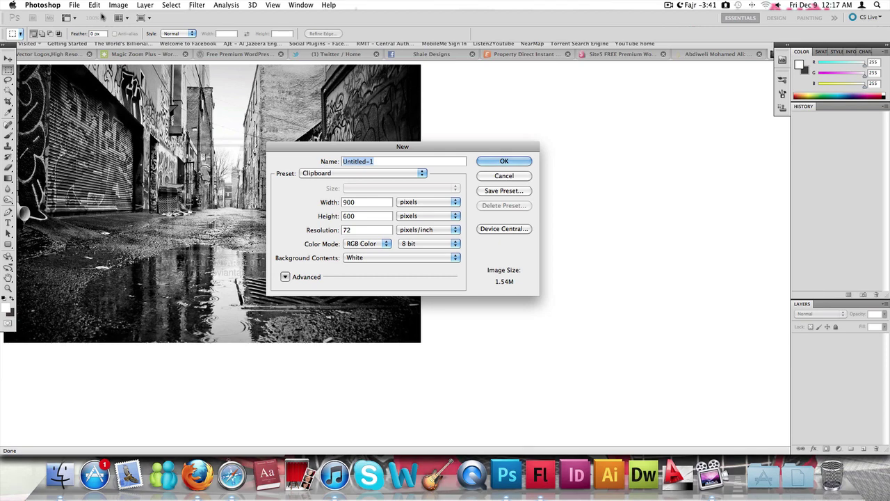
{"action": "key", "text": "Escape"}
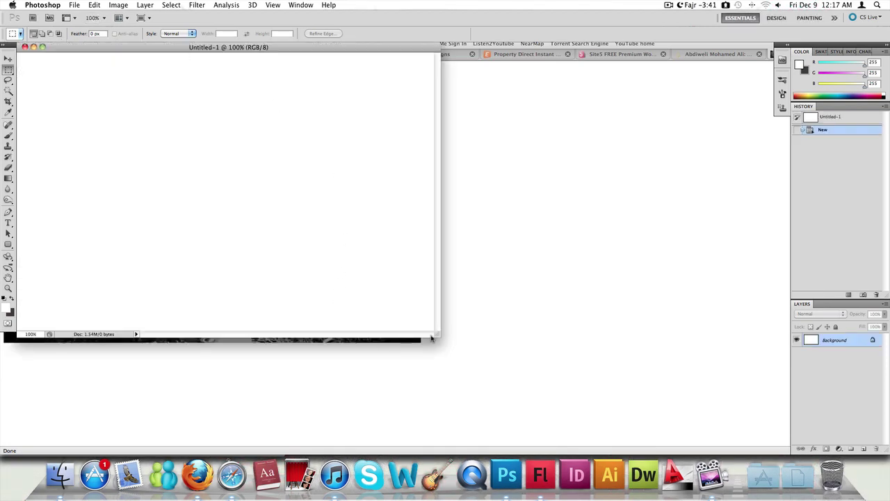
Step: Enlarge the document window and paste the alley photo in as Layer 1
{"action": "left_click_drag", "start_coordinate": [461, 337], "coordinate": [745, 426]}
{"action": "key", "text": "super+v"}
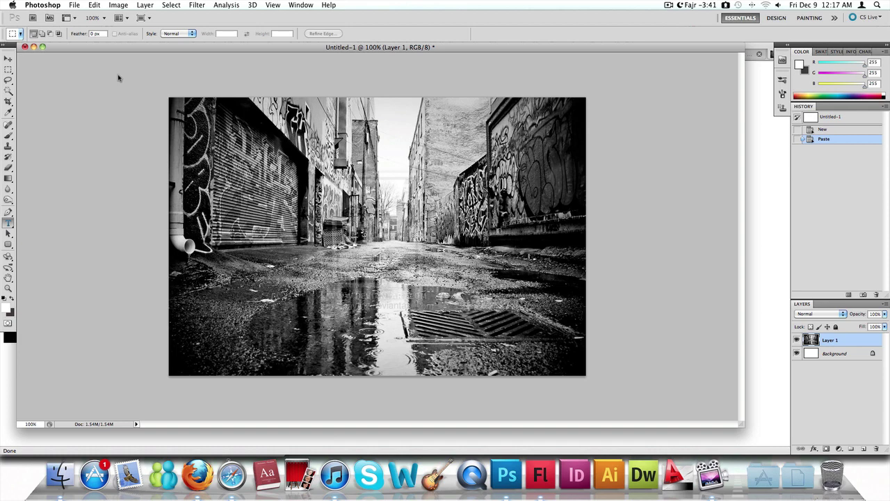
{"action": "key", "text": "t"}
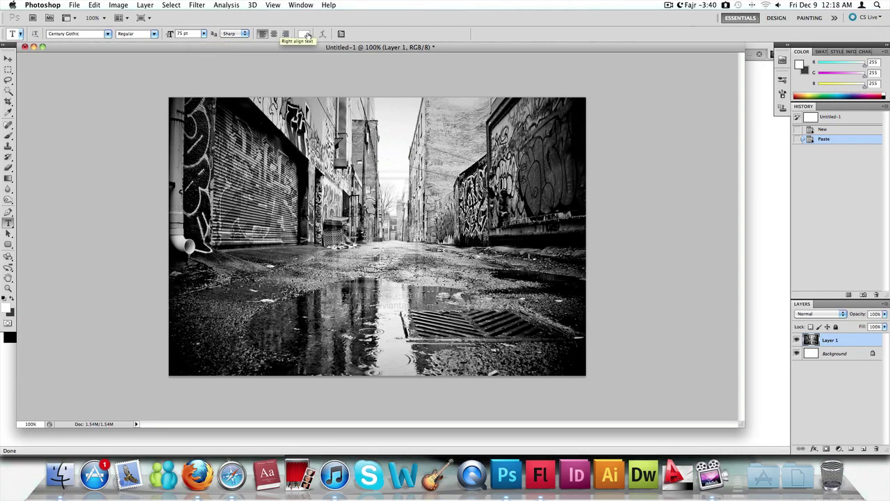
Step: Add white 75 pt Century Gothic text 'SHAIE DESIGNS' across the middle of the photo
{"action": "left_click", "coordinate": [84, 33]}
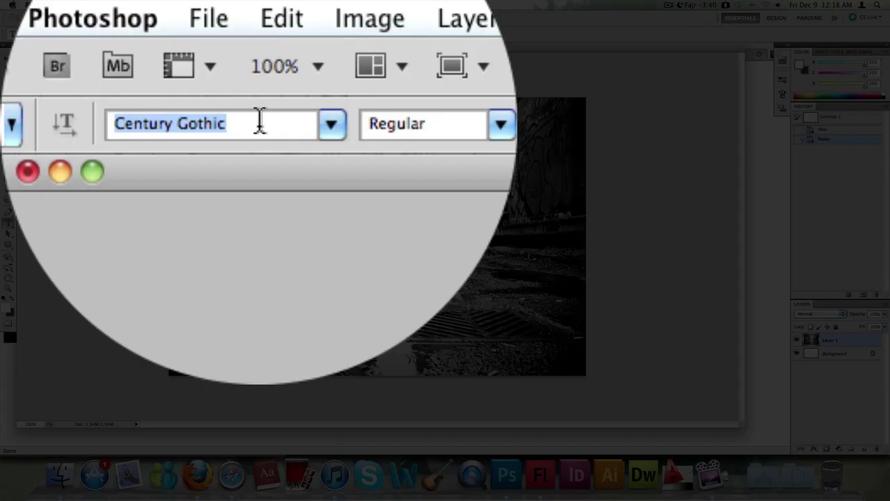
{"action": "left_click", "coordinate": [88, 33]}
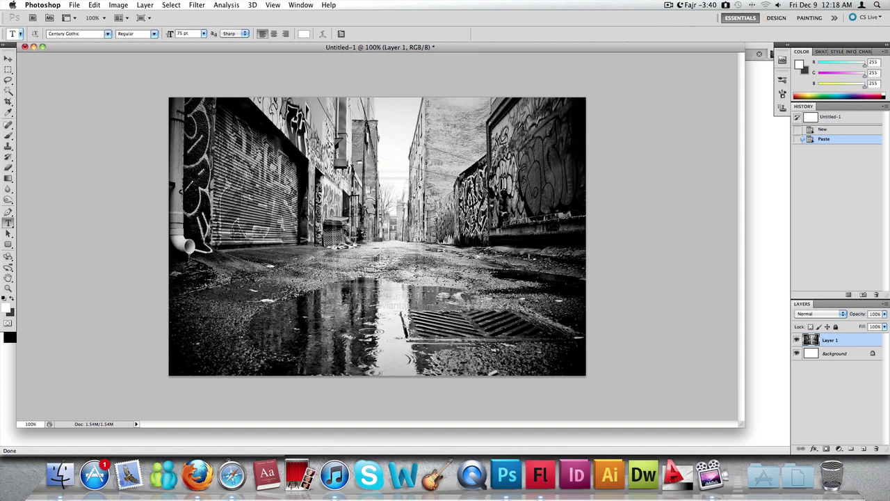
{"action": "left_click", "coordinate": [376, 237]}
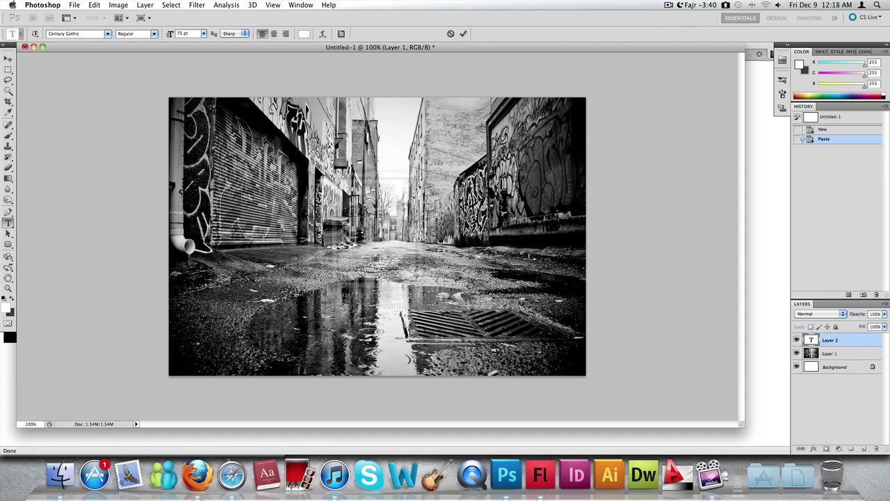
{"action": "type", "text": "SHAIE"}
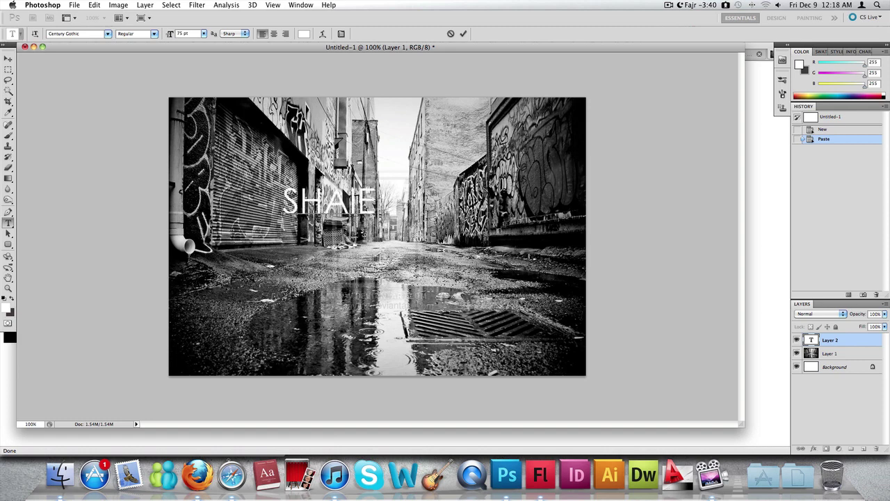
{"action": "type", "text": " DESIGN"}
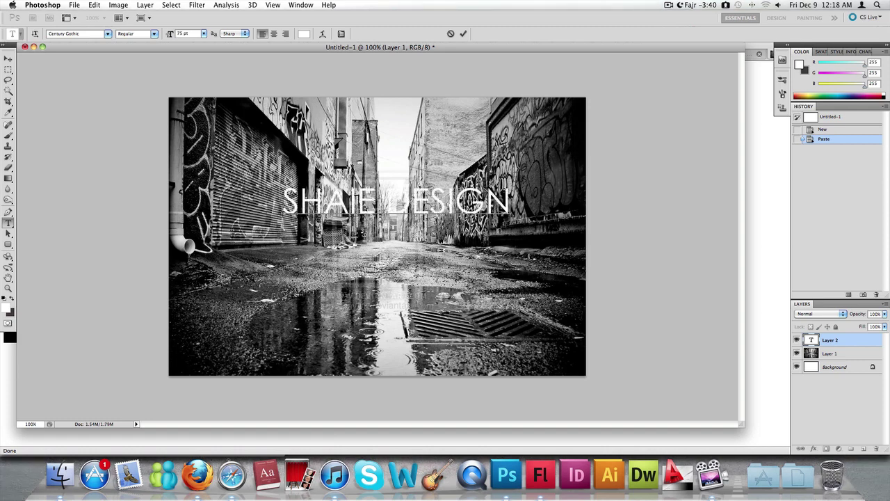
{"action": "type", "text": "S"}
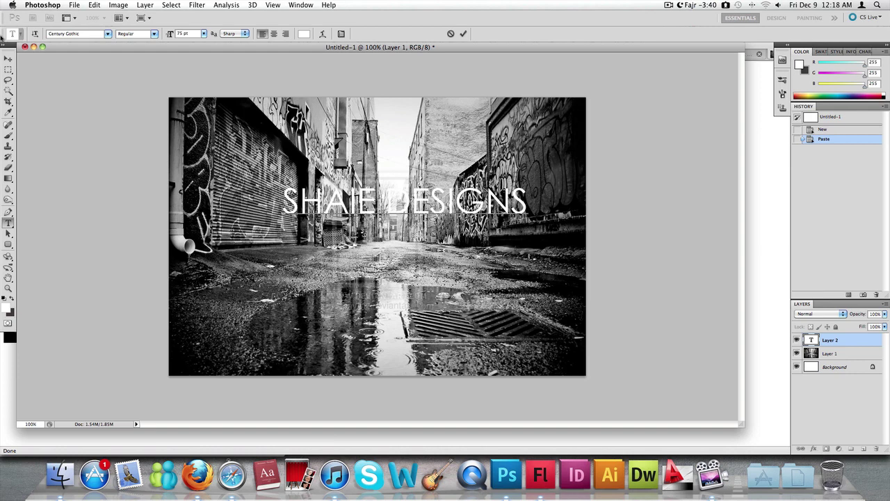
{"action": "left_click", "coordinate": [8, 58]}
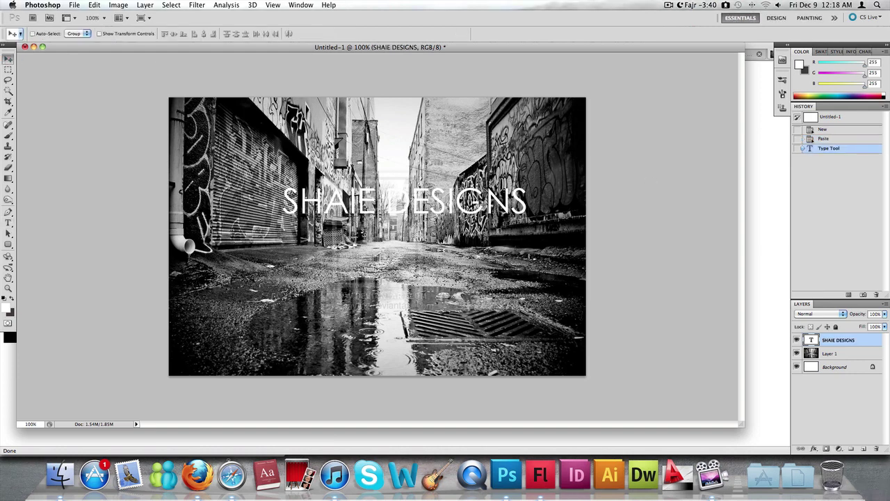
Step: Drag the SHAIE DESIGNS text slightly lower, keeping it centred over the alley
{"action": "left_click_drag", "start_coordinate": [405, 201], "coordinate": [400, 228]}
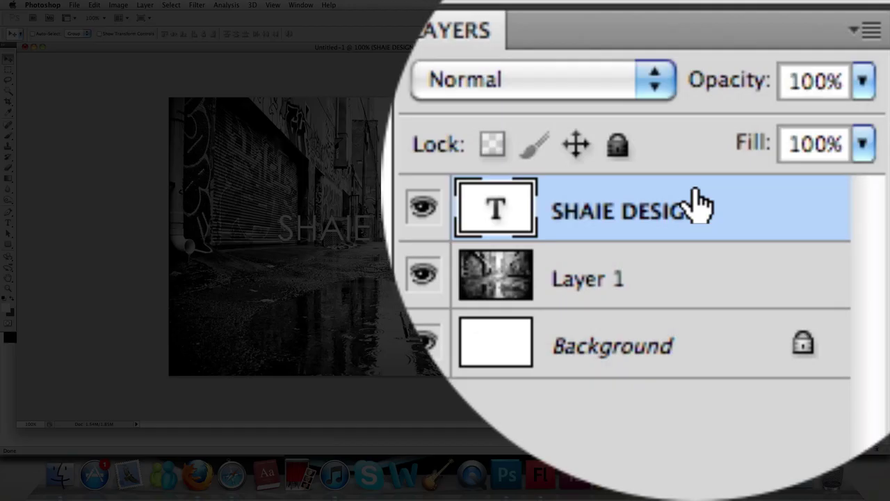
Step: In the text layer's Blending Options, try inner effects, then add a Screen 75%, 5 px outer glow
{"action": "right_click", "coordinate": [699, 204]}
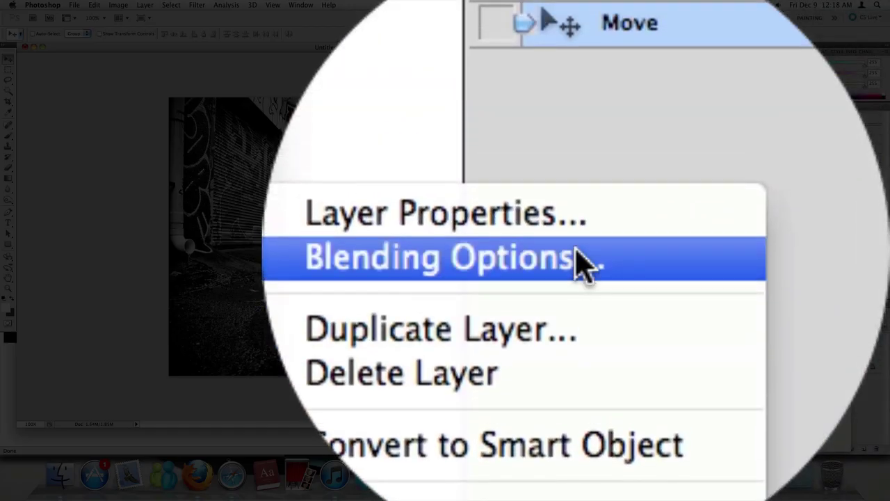
{"action": "left_click", "coordinate": [581, 261]}
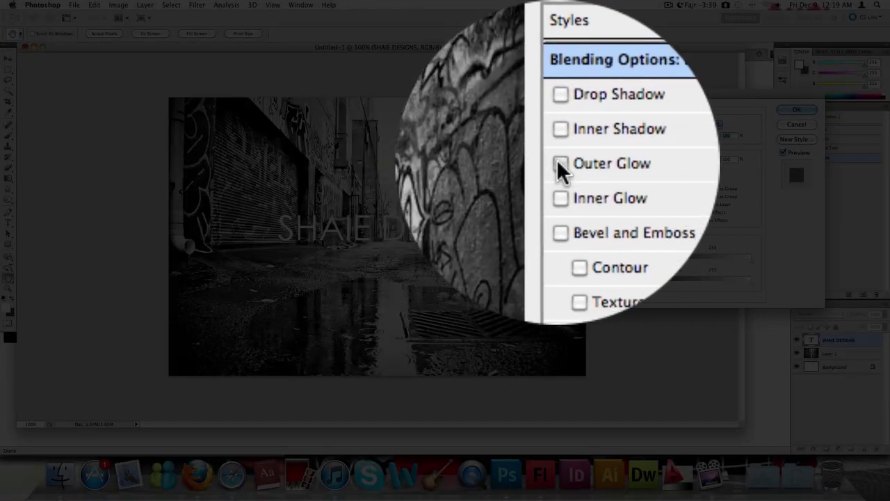
{"action": "left_click", "coordinate": [560, 163]}
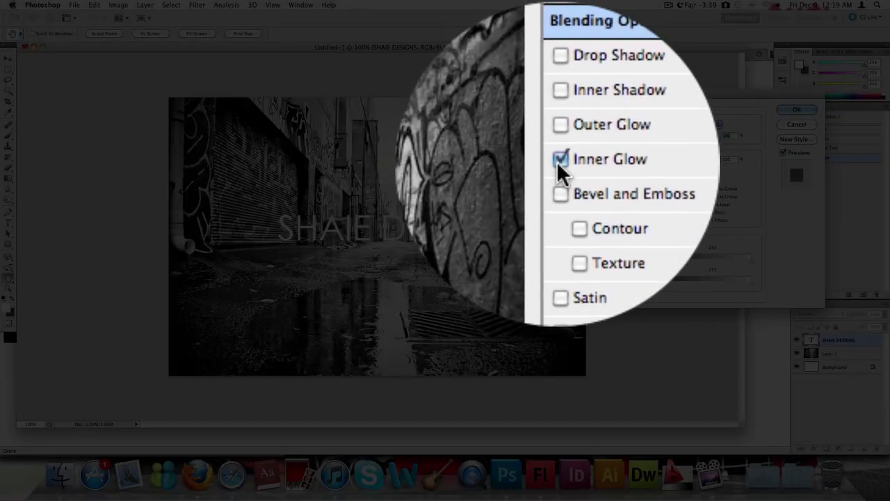
{"action": "left_click", "coordinate": [558, 162]}
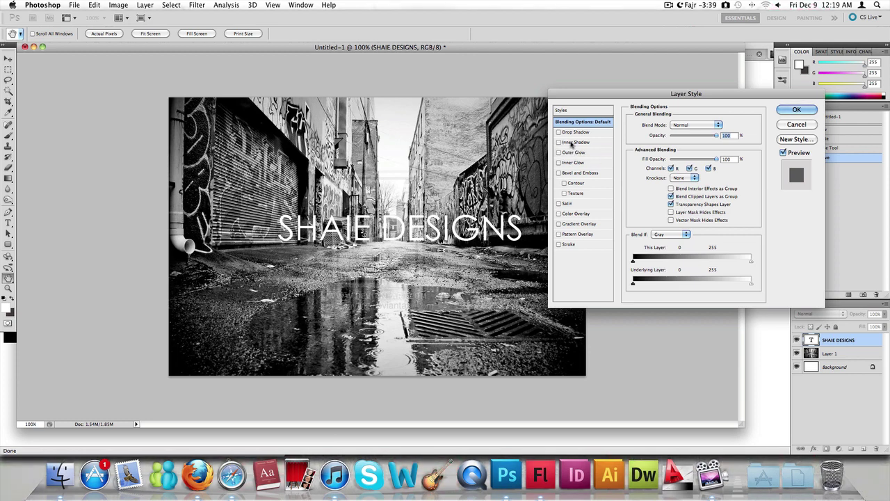
{"action": "left_click", "coordinate": [559, 142]}
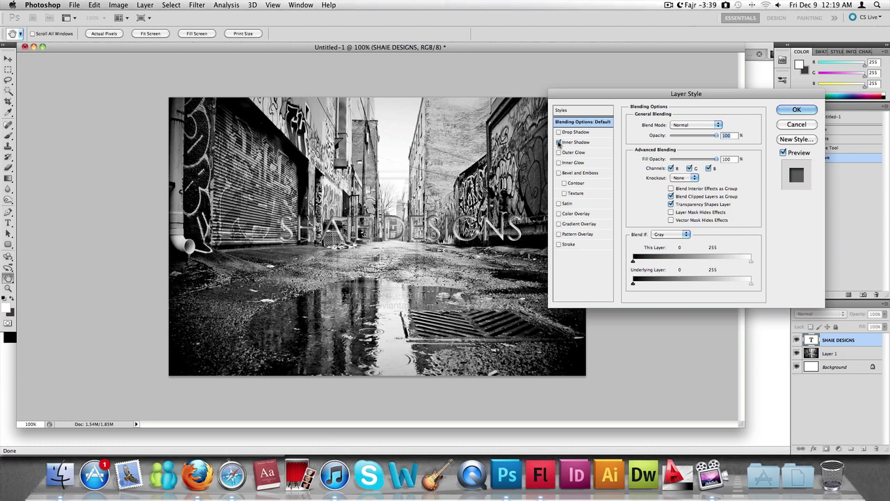
{"action": "left_click", "coordinate": [558, 142]}
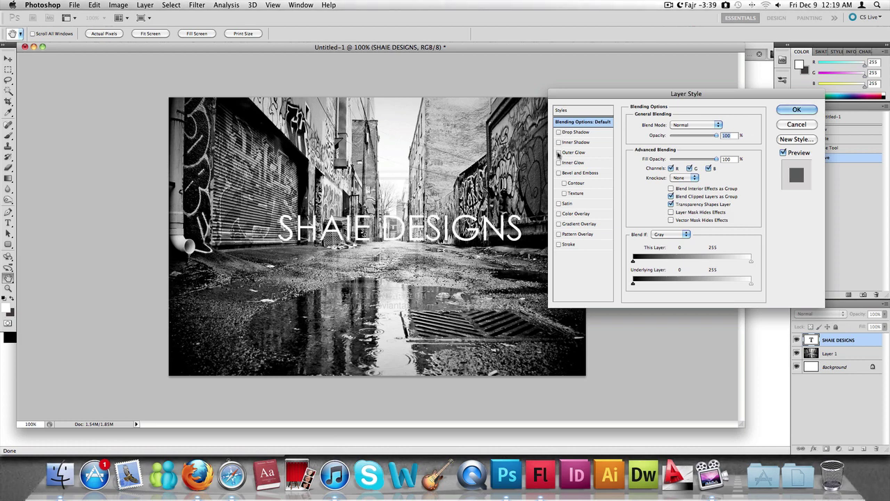
{"action": "left_click", "coordinate": [585, 153]}
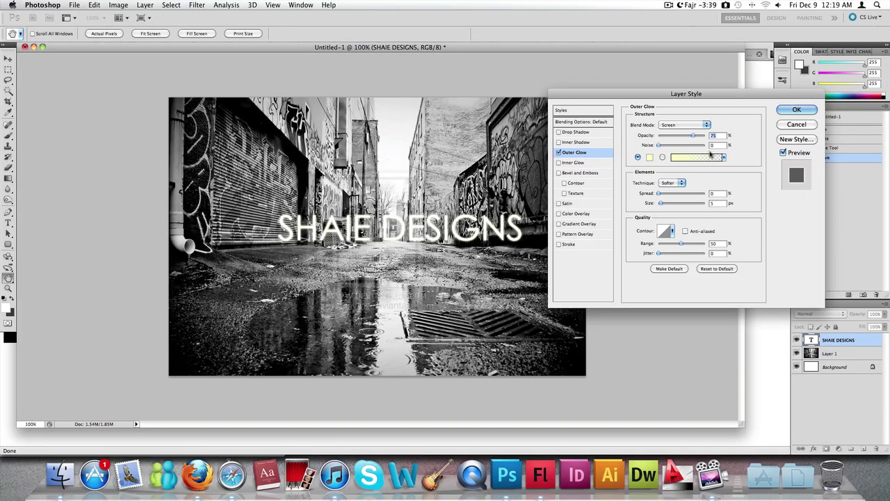
Step: Change the outer glow colour from pale yellow to deep blue #0c699e
{"action": "left_click", "coordinate": [649, 157]}
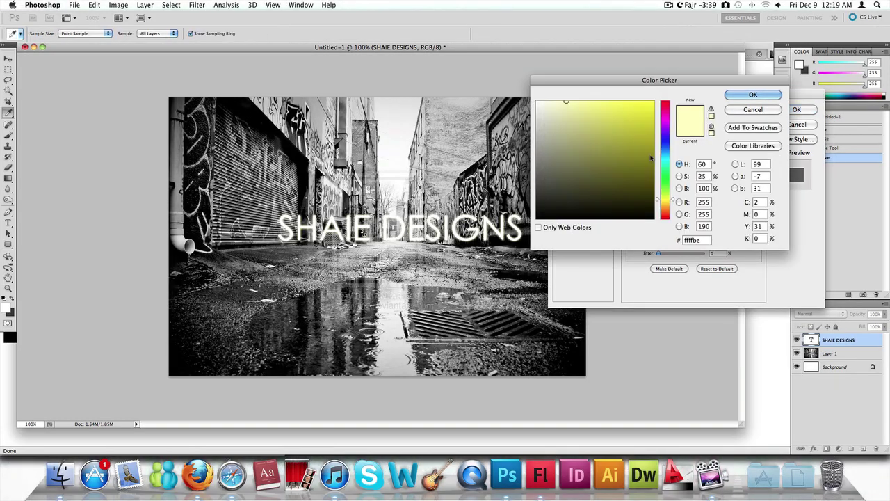
{"action": "key", "text": "Return"}
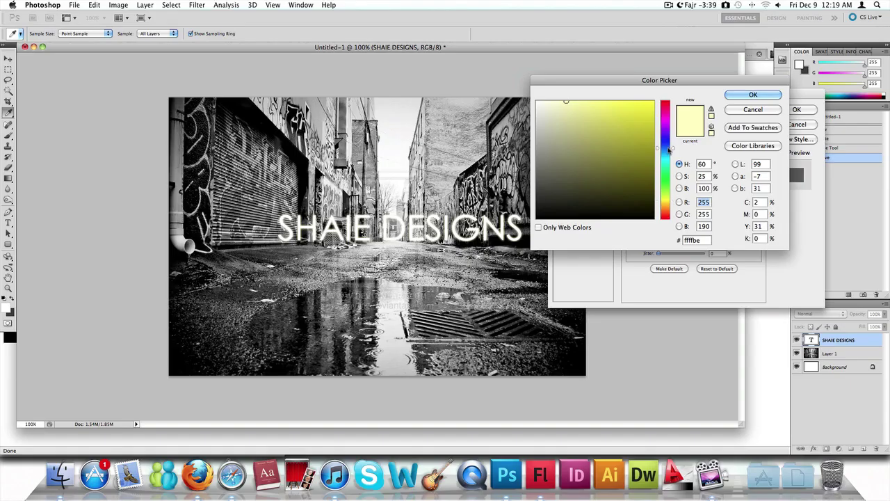
{"action": "left_click_drag", "start_coordinate": [666, 199], "coordinate": [665, 147]}
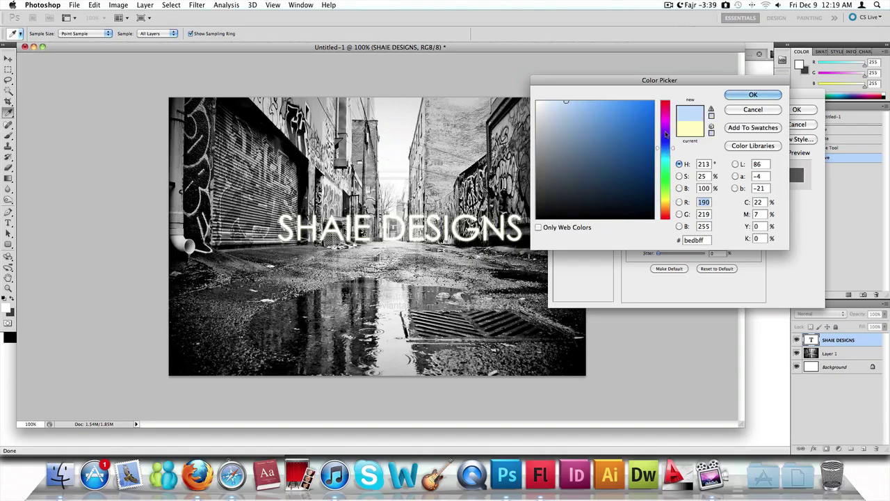
{"action": "left_click", "coordinate": [666, 153]}
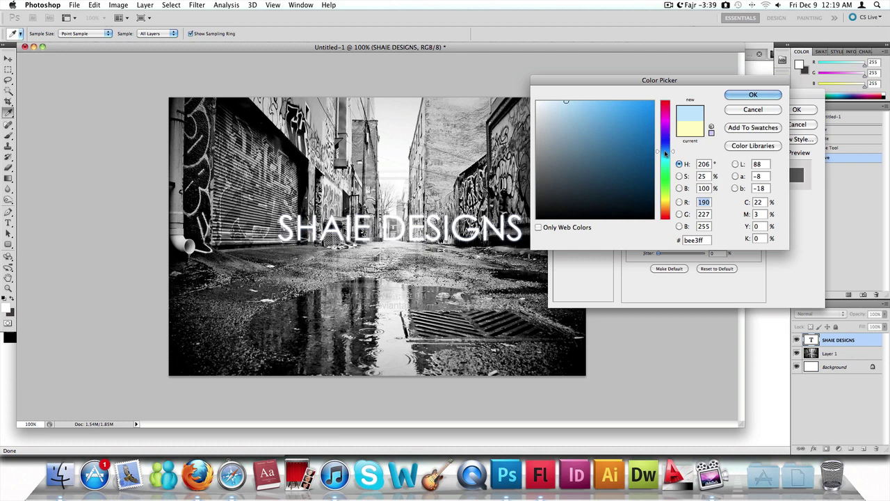
{"action": "left_click", "coordinate": [644, 122]}
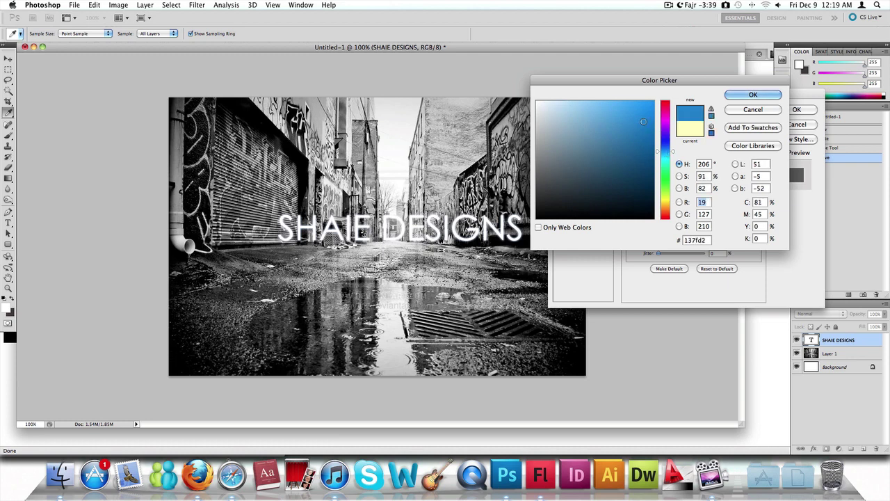
{"action": "left_click", "coordinate": [665, 155]}
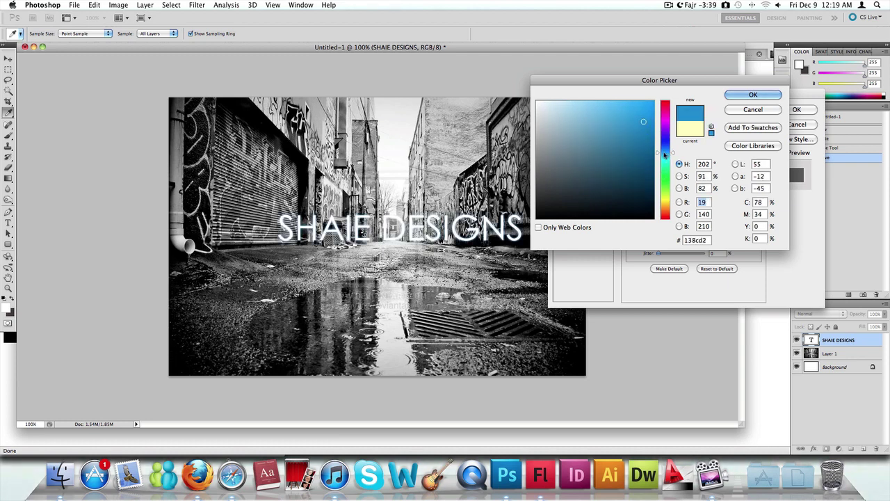
{"action": "left_click", "coordinate": [647, 108]}
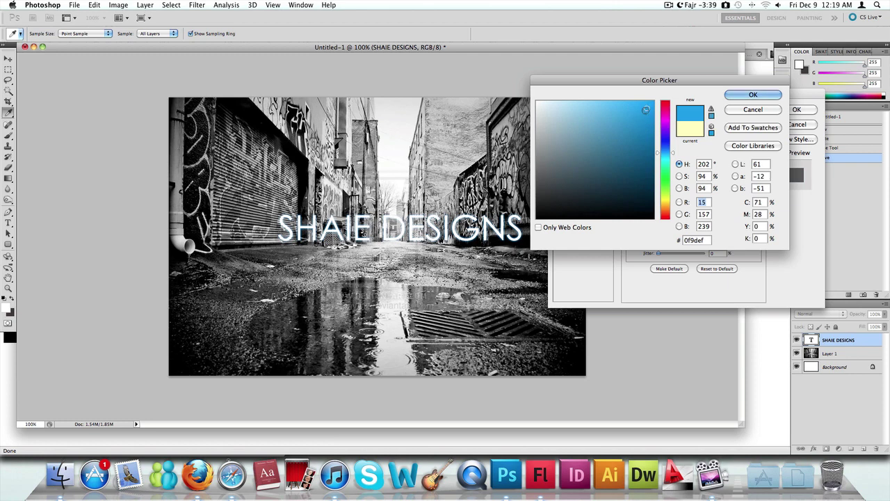
{"action": "left_click", "coordinate": [641, 117]}
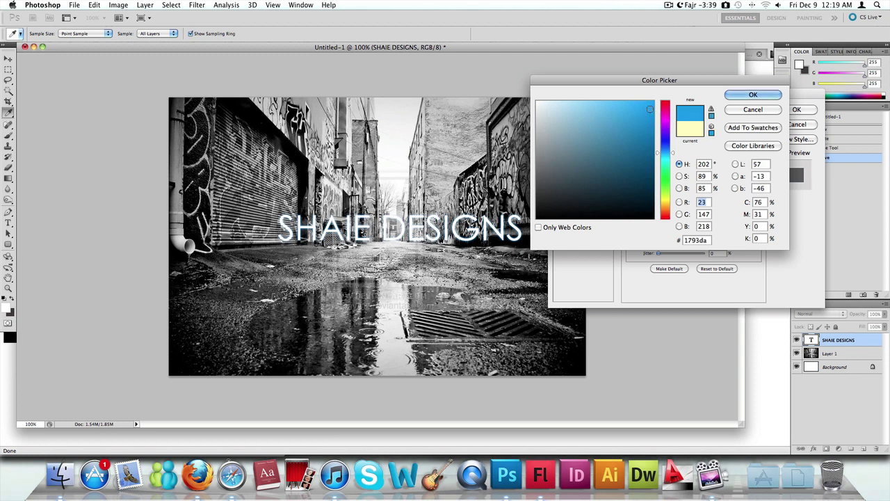
{"action": "left_click", "coordinate": [645, 146]}
{"action": "left_click", "coordinate": [751, 94]}
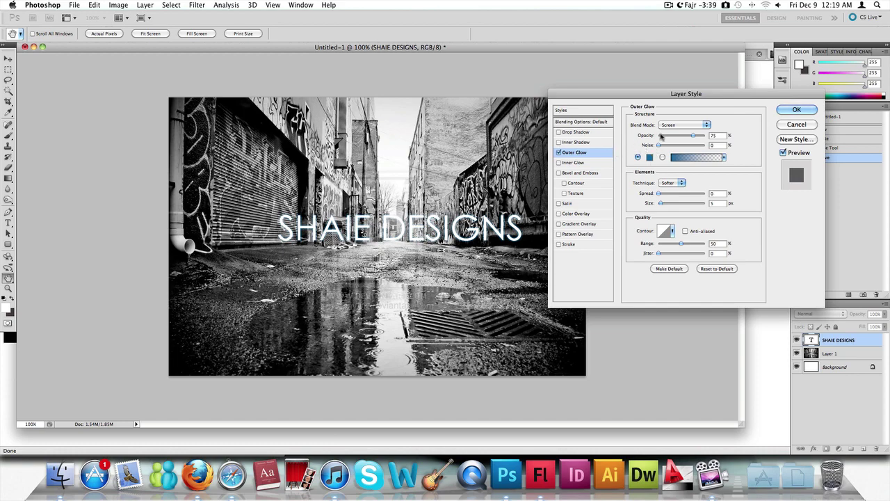
Step: Widen the blue outer glow to 10% spread and 30 px size
{"action": "mouse_move", "coordinate": [660, 204]}
{"action": "left_mouse_down"}
{"action": "mouse_move", "coordinate": [672, 203]}
{"action": "mouse_move", "coordinate": [663, 197]}
{"action": "left_mouse_up"}
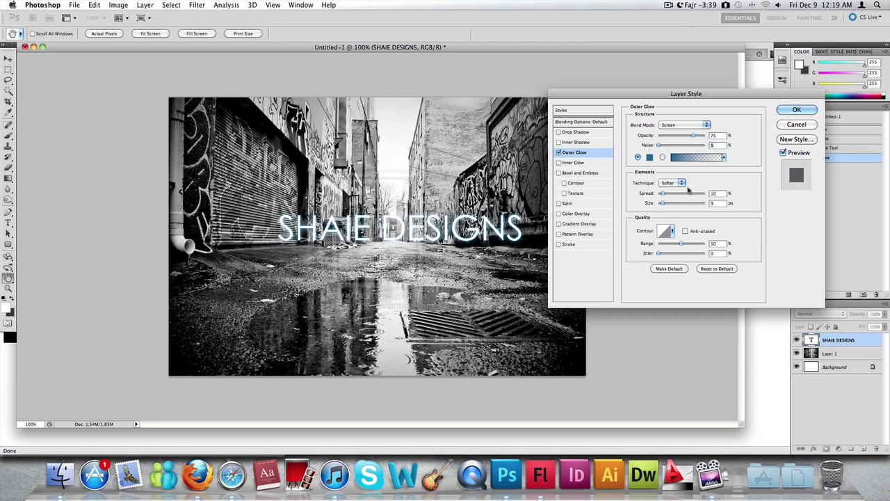
{"action": "left_click_drag", "start_coordinate": [665, 205], "coordinate": [667, 207]}
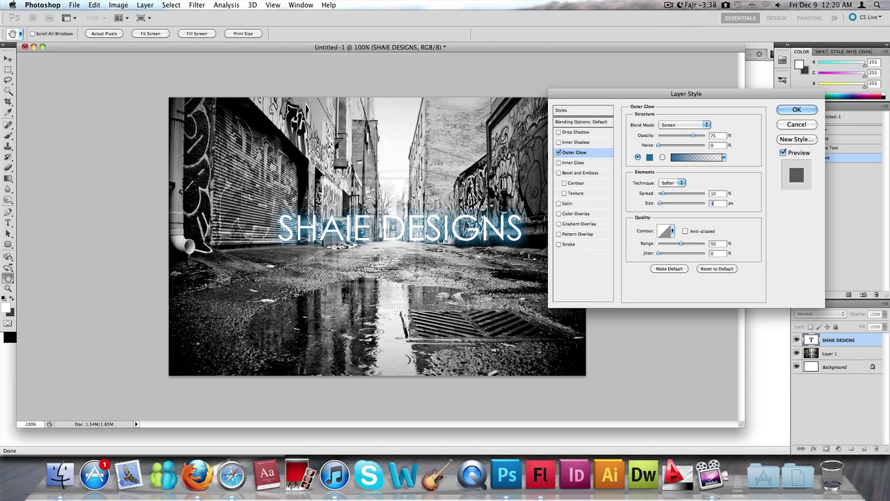
{"action": "type", "text": "30"}
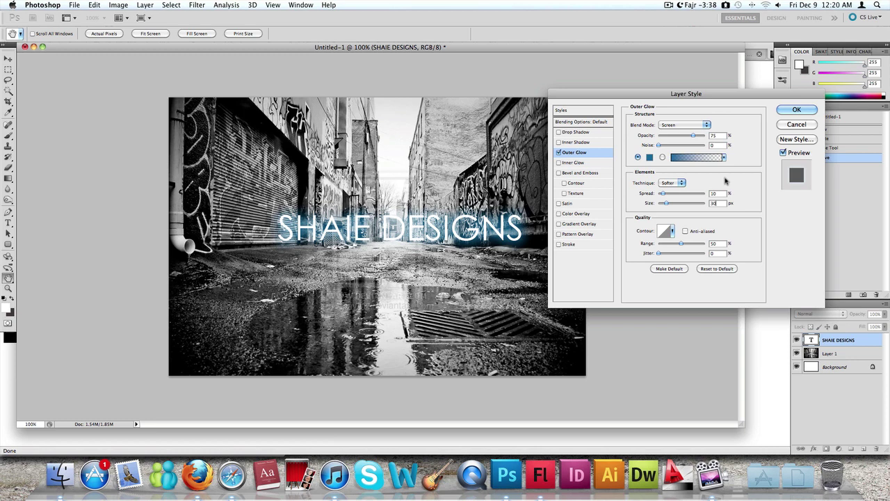
Step: Confirm the Layer Style dialog to commit the blue outer glow on SHAIE DESIGNS
{"action": "left_click", "coordinate": [797, 108]}
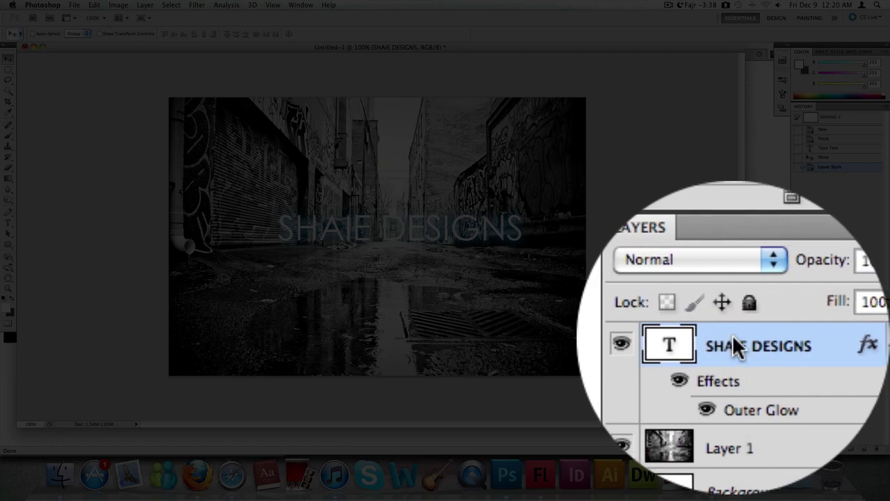
Step: Enable a 2 px Stroke in the SHAIE DESIGNS layer's Blending Options
{"action": "right_click", "coordinate": [733, 338]}
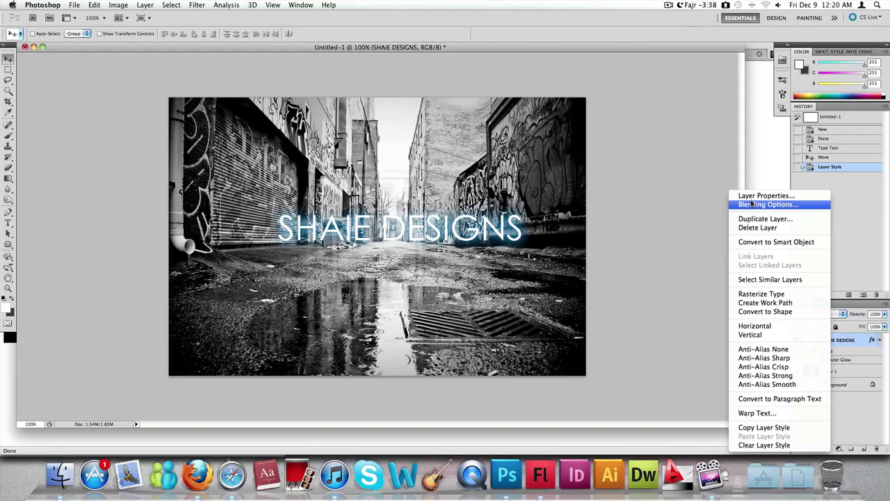
{"action": "left_click", "coordinate": [755, 204]}
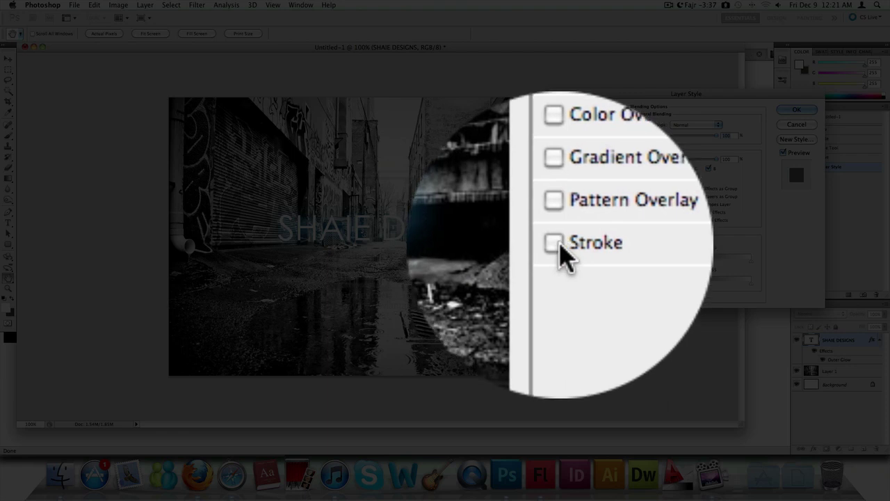
{"action": "left_click", "coordinate": [554, 242]}
{"action": "left_click", "coordinate": [582, 245]}
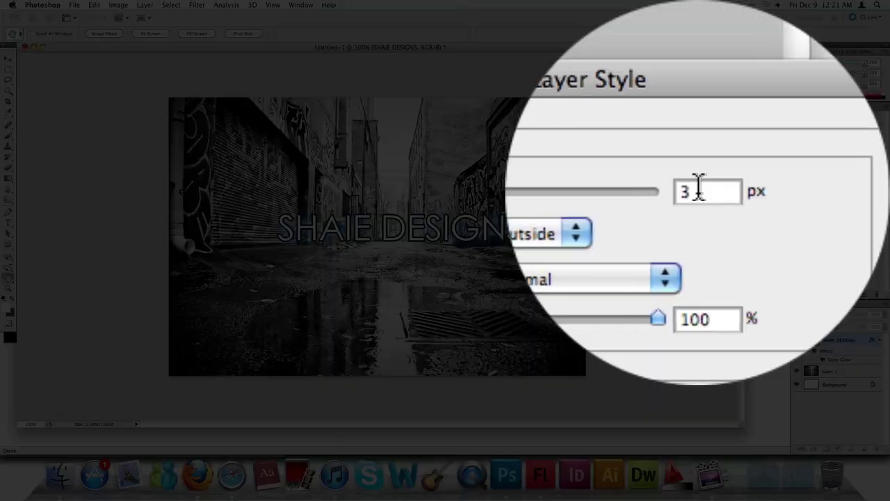
{"action": "double_click", "coordinate": [711, 122]}
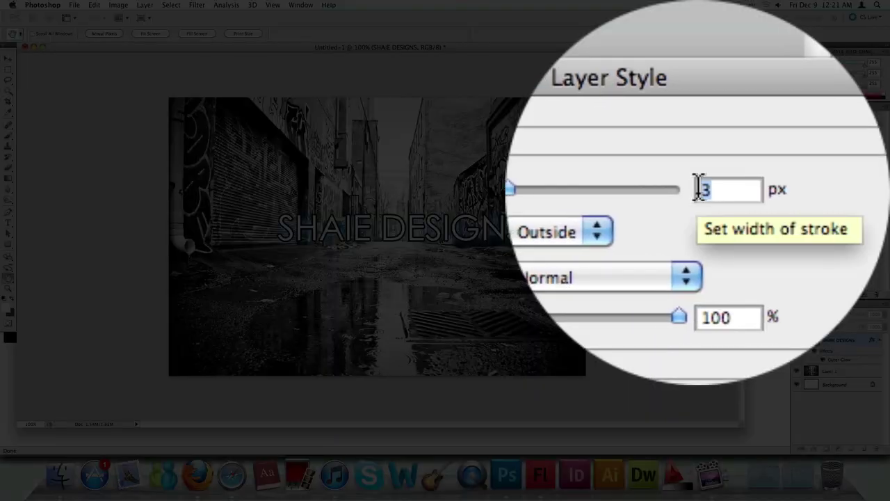
{"action": "type", "text": "2"}
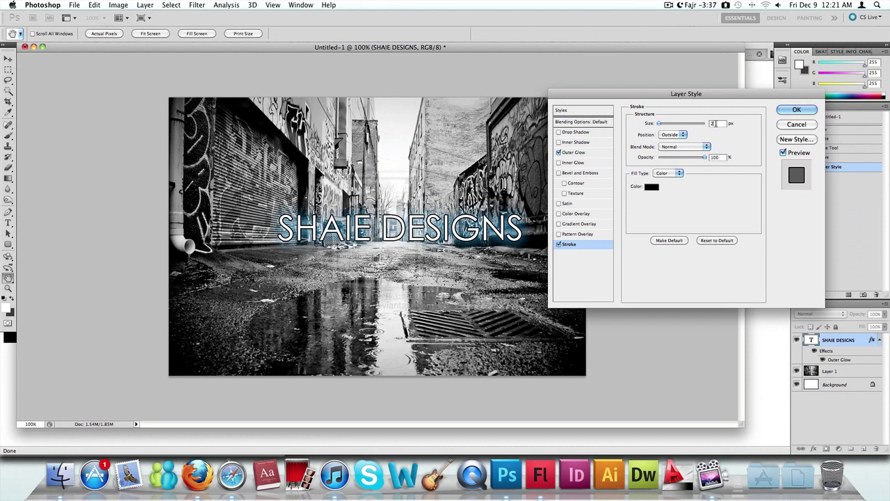
Step: Set the stroke colour to cyan-blue #1b99cd and apply the layer style
{"action": "left_click", "coordinate": [654, 193]}
{"action": "left_click", "coordinate": [666, 151]}
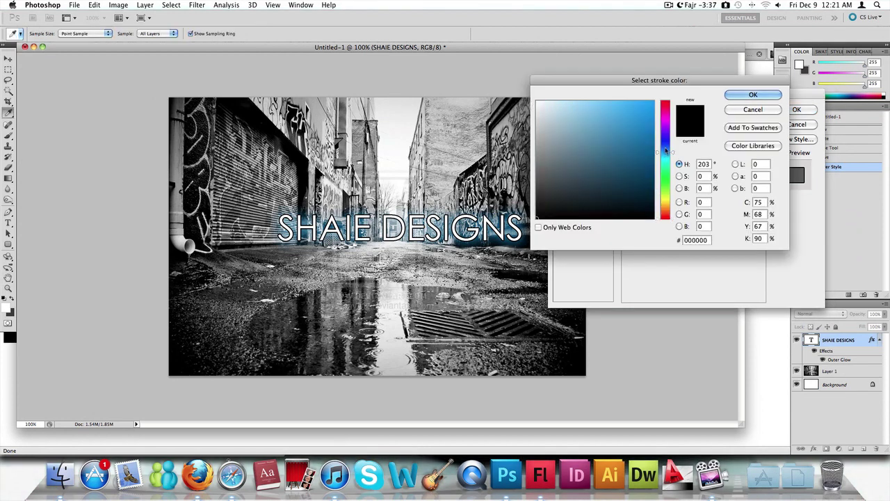
{"action": "left_click_drag", "start_coordinate": [665, 151], "coordinate": [666, 147]}
{"action": "left_click", "coordinate": [635, 130]}
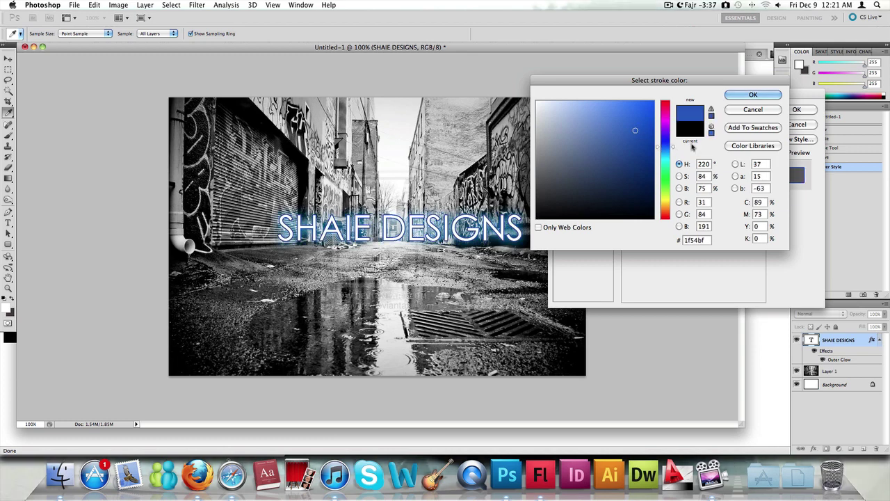
{"action": "left_click", "coordinate": [665, 153]}
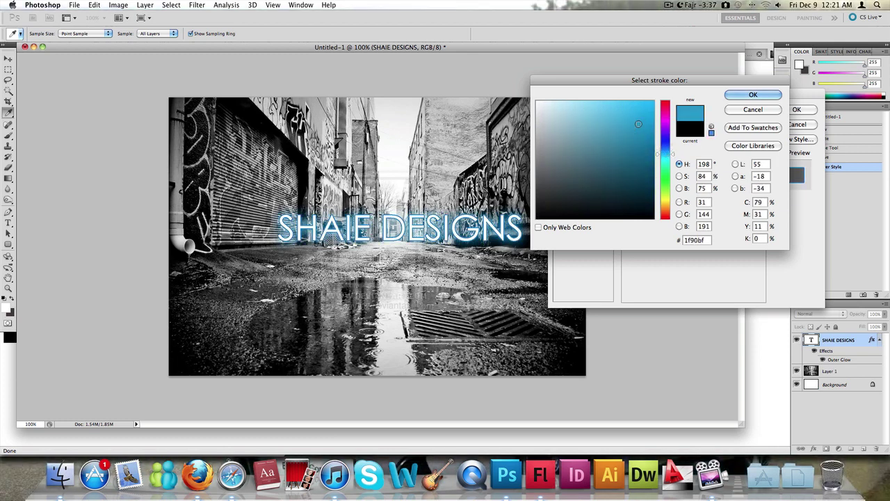
{"action": "left_click", "coordinate": [639, 123]}
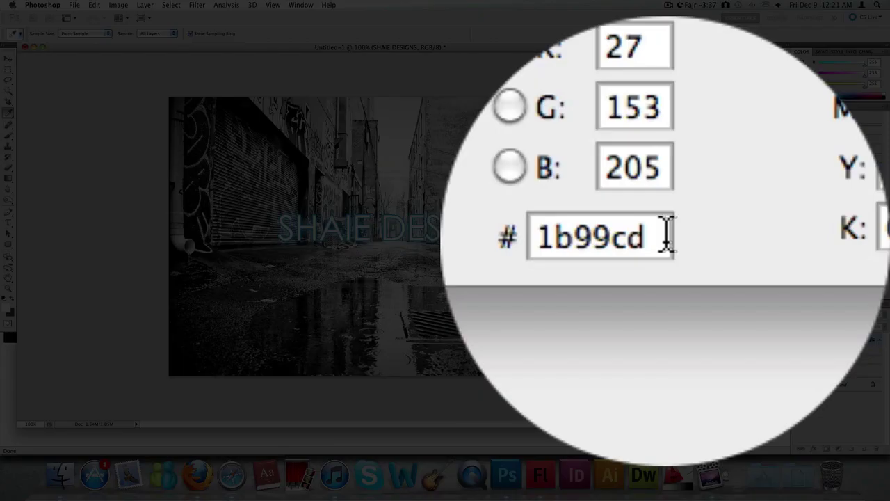
{"action": "left_click_drag", "start_coordinate": [707, 240], "coordinate": [683, 240]}
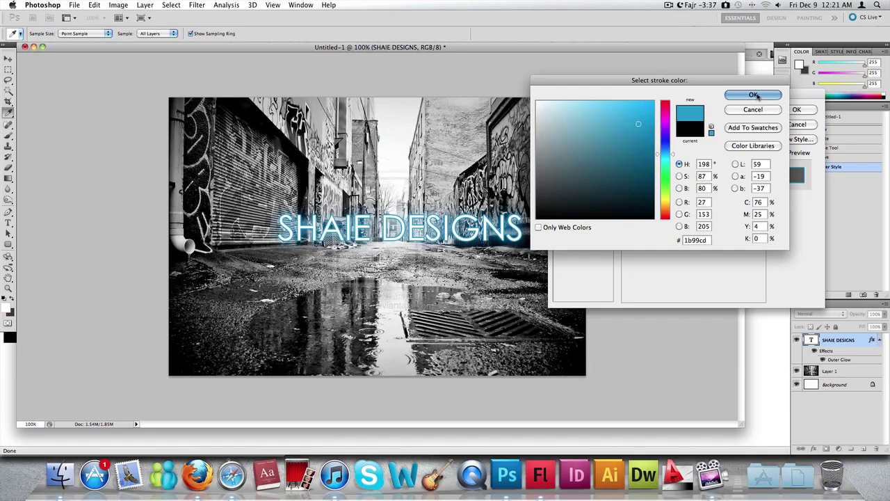
{"action": "left_click", "coordinate": [751, 93]}
{"action": "left_click", "coordinate": [795, 109]}
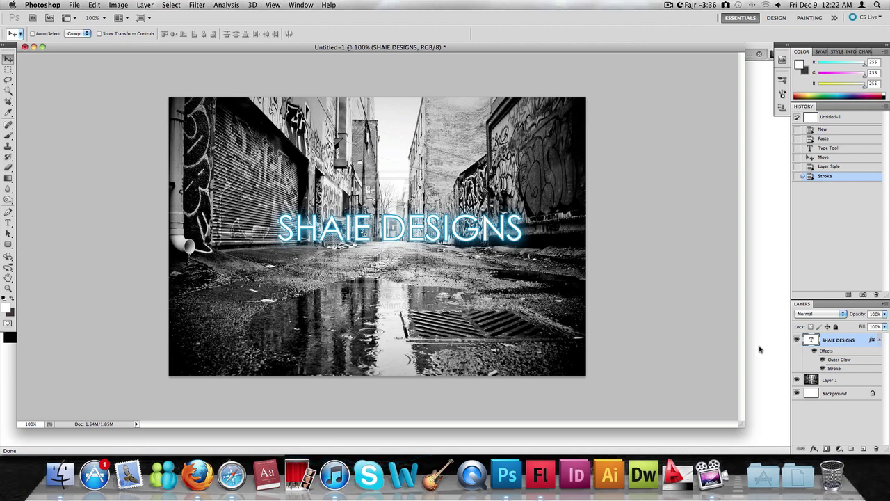
Step: Paste a white copy of the text as Layer 2, positioned just below the glowing title
{"action": "key", "text": "super+a"}
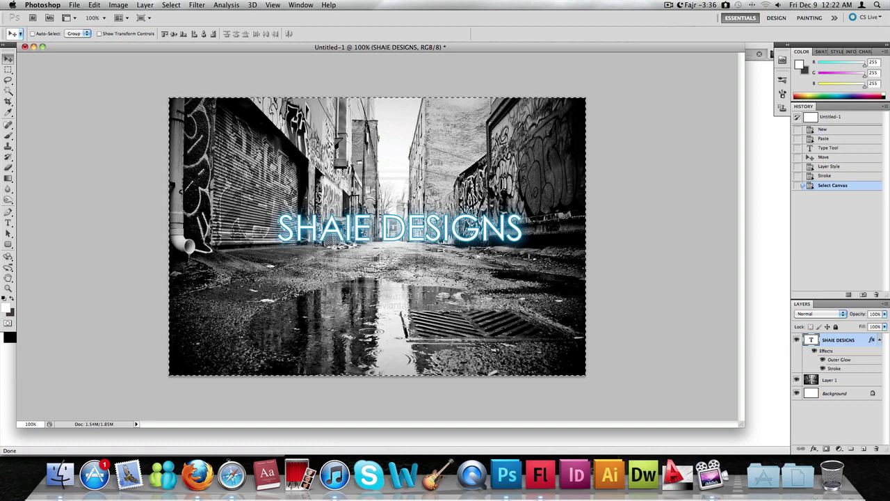
{"action": "key", "text": "super+v"}
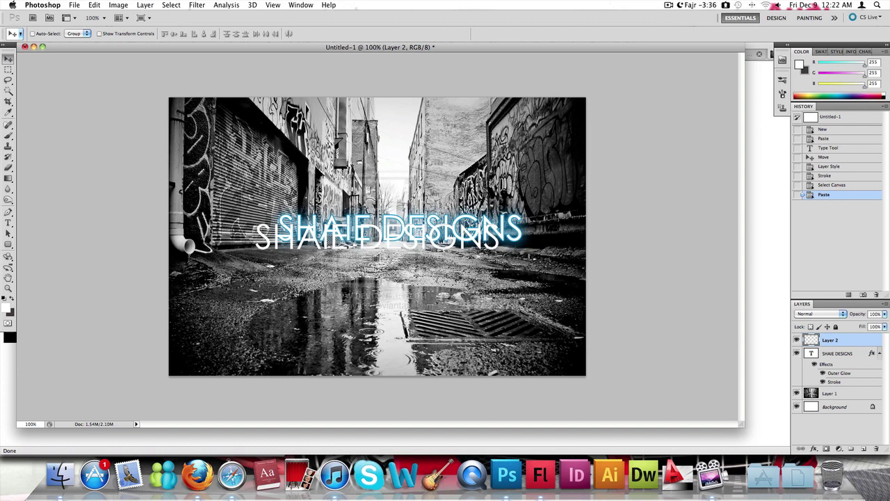
{"action": "left_click_drag", "start_coordinate": [375, 238], "coordinate": [399, 262]}
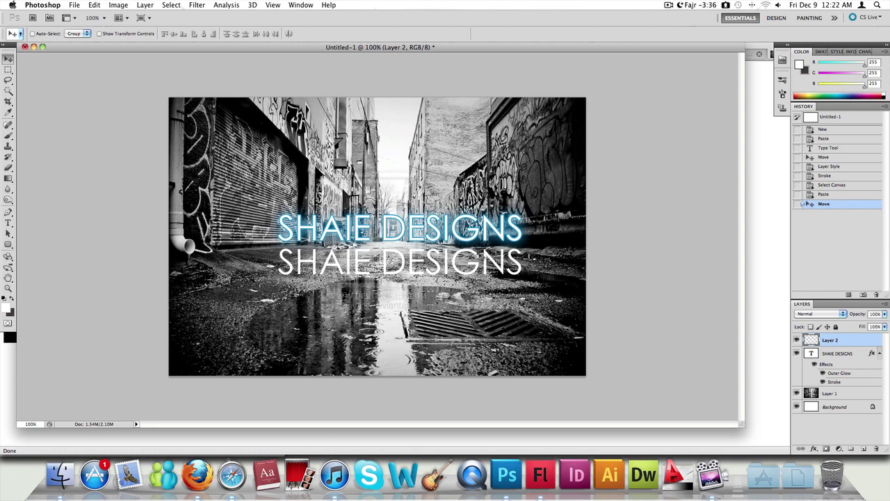
{"action": "left_click_drag", "start_coordinate": [399, 262], "coordinate": [382, 255]}
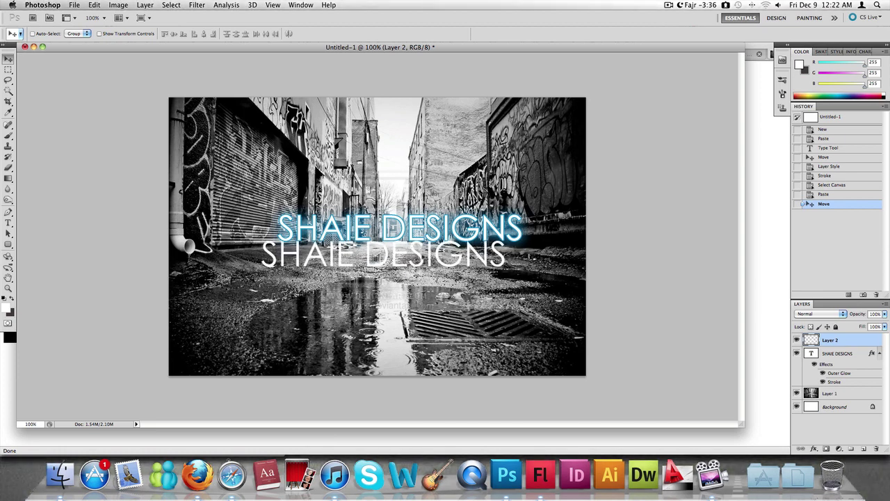
{"action": "left_click_drag", "start_coordinate": [379, 252], "coordinate": [386, 259]}
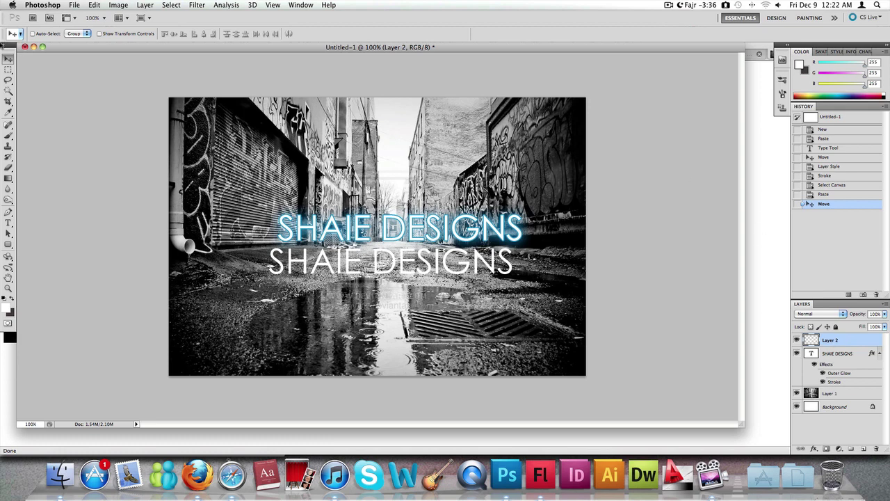
{"action": "left_click", "coordinate": [7, 69]}
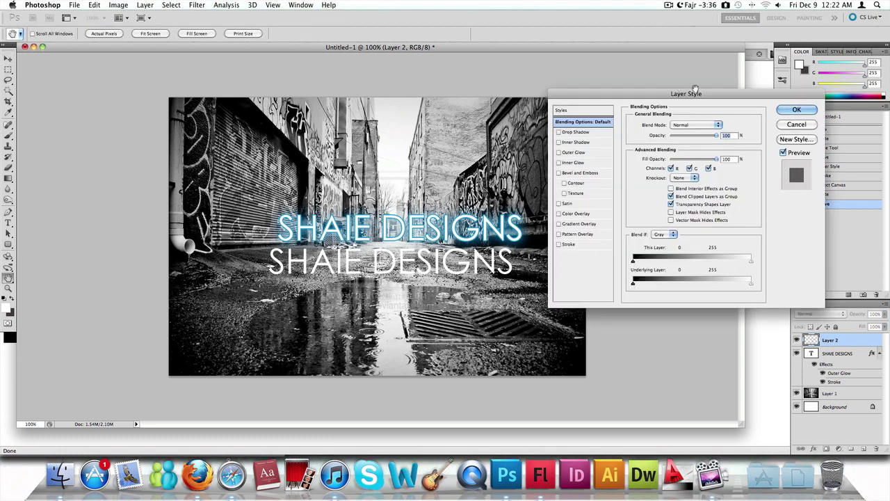
{"action": "left_click", "coordinate": [797, 124]}
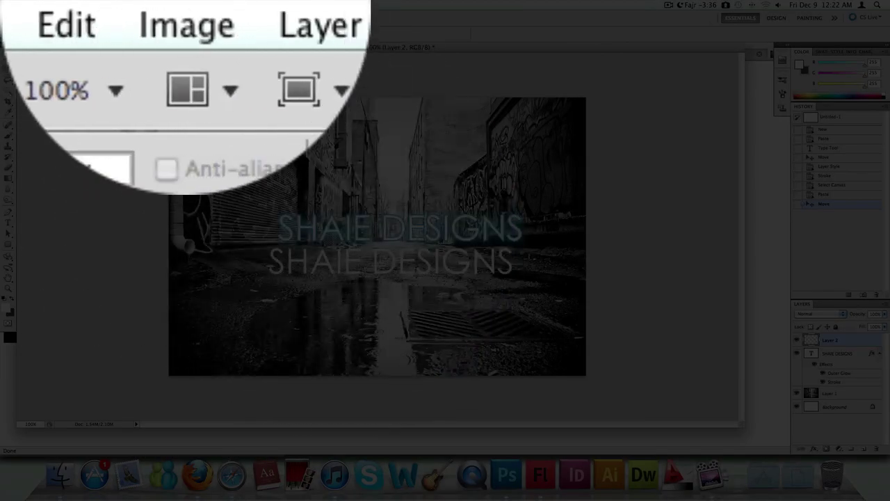
Step: Darken Layer 2 to near black with Exposure about -8.90, then nudge it up and right
{"action": "left_click", "coordinate": [187, 26]}
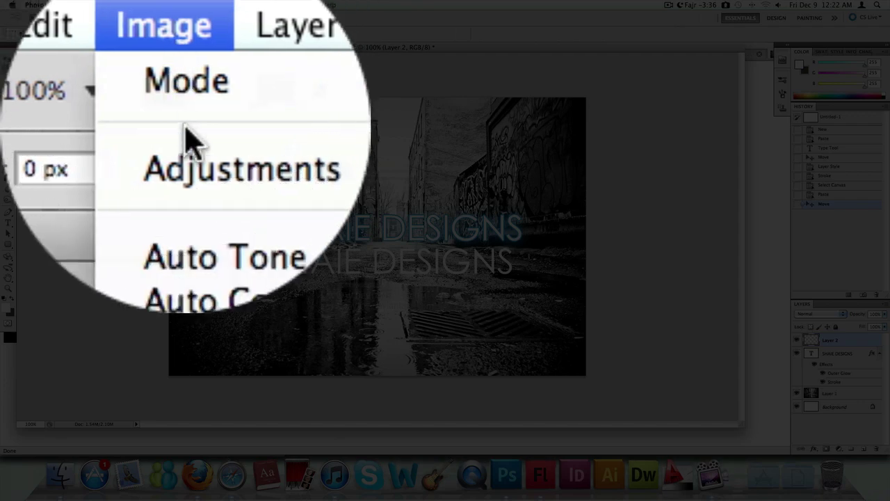
{"action": "mouse_move", "coordinate": [186, 167]}
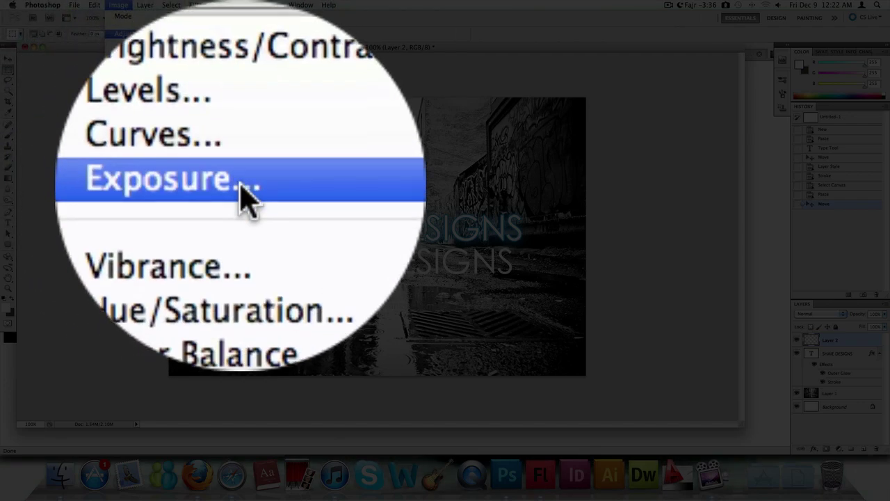
{"action": "left_click", "coordinate": [299, 71]}
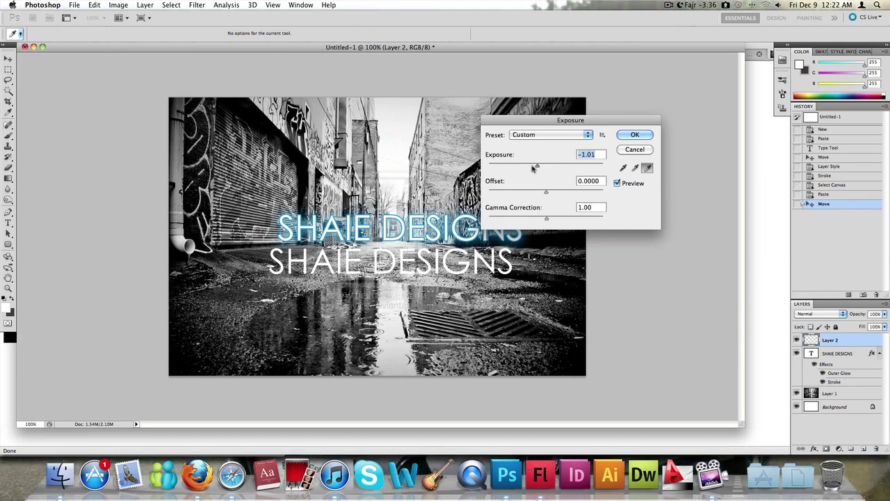
{"action": "left_click_drag", "start_coordinate": [546, 167], "coordinate": [506, 168]}
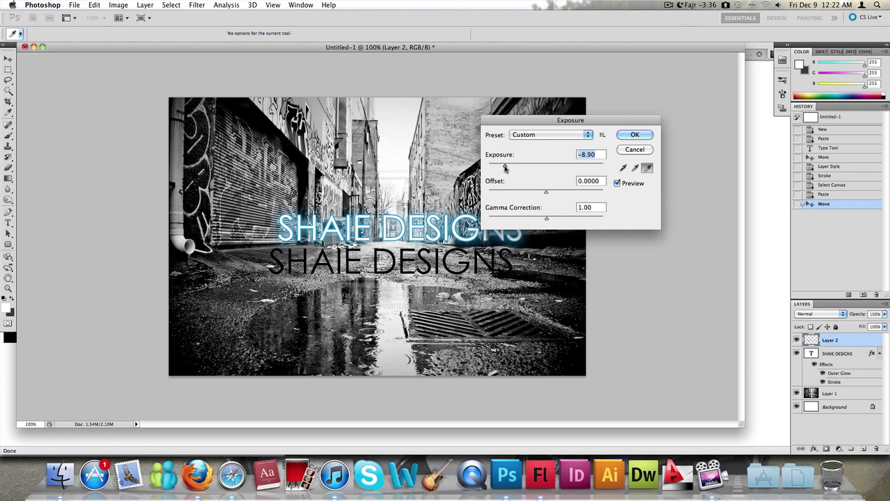
{"action": "left_click", "coordinate": [630, 135]}
{"action": "key", "text": "v"}
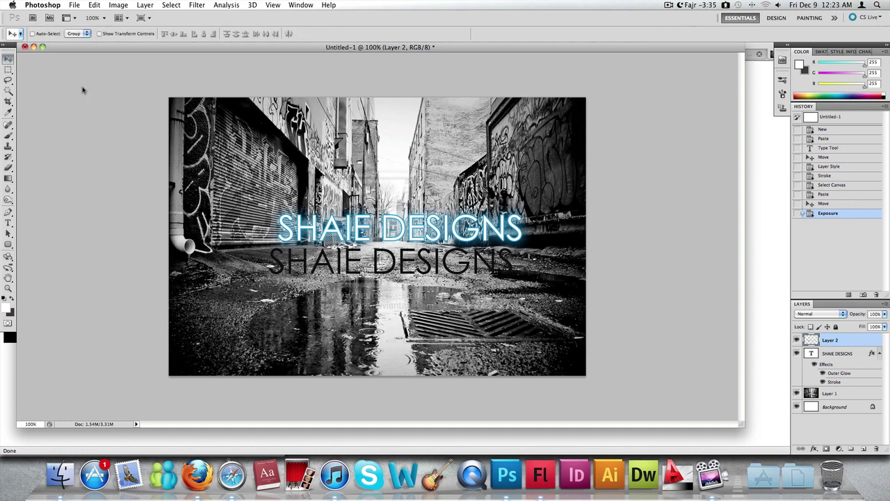
{"action": "left_click_drag", "start_coordinate": [430, 272], "coordinate": [439, 264]}
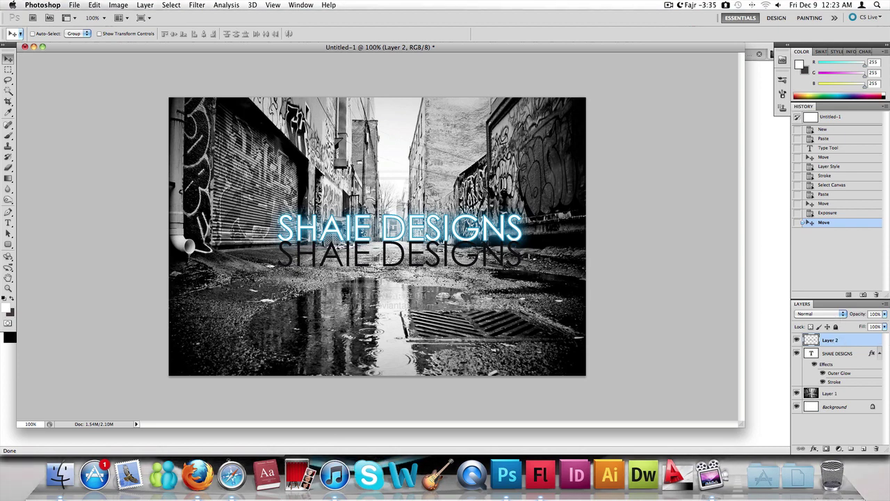
Step: Distort the black text copy with Free Transform into a stretched, slanted perspective shadow
{"action": "key", "text": "super+a"}
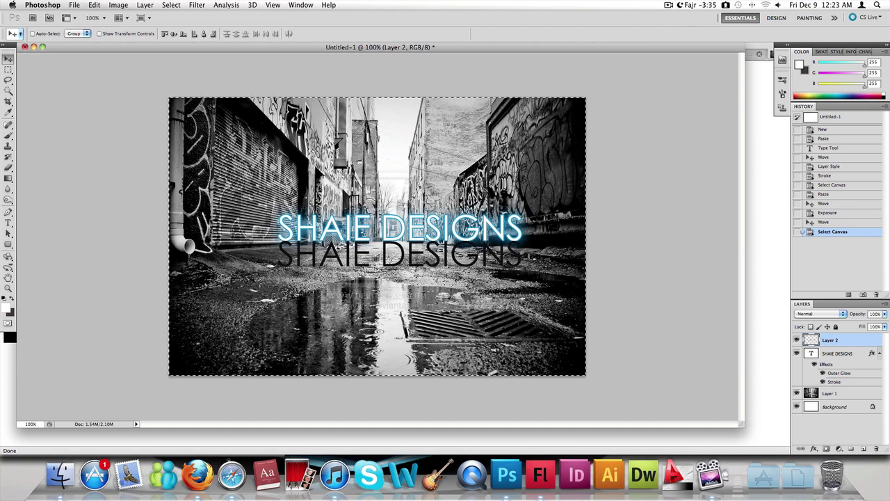
{"action": "key", "text": "m"}
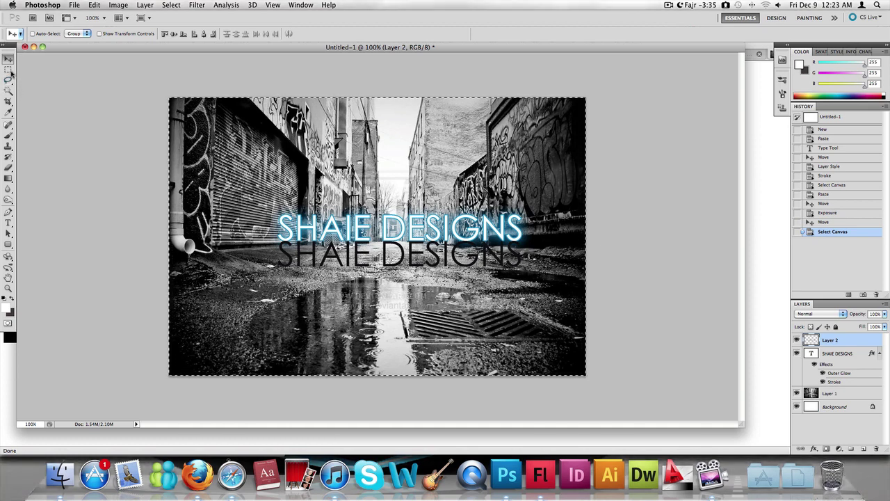
{"action": "left_click", "coordinate": [118, 151]}
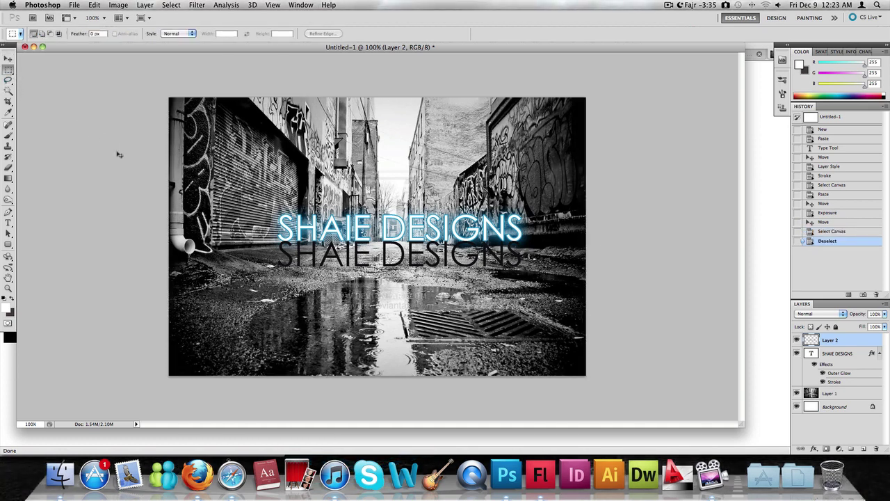
{"action": "key", "text": "super+t"}
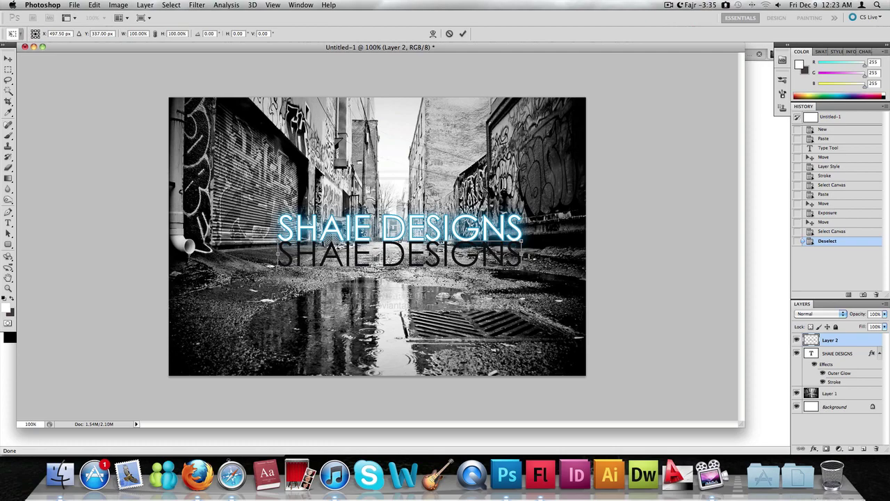
{"action": "right_click", "coordinate": [428, 248]}
{"action": "left_click", "coordinate": [459, 299]}
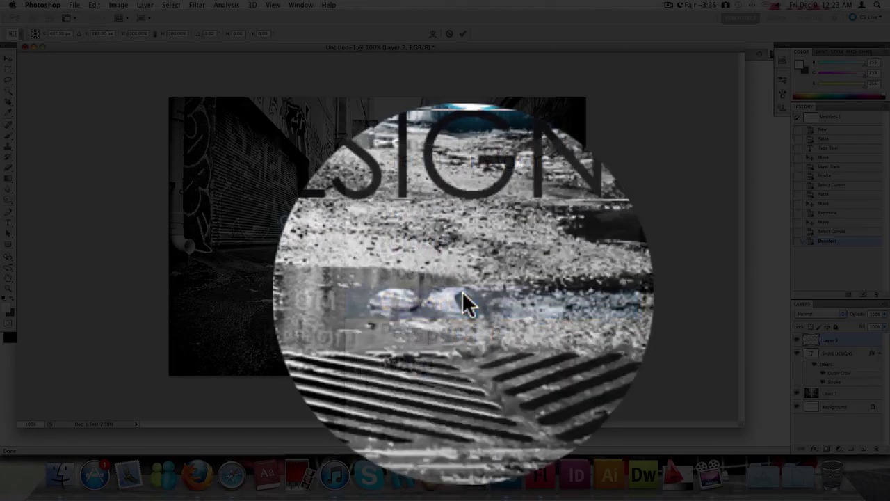
{"action": "left_click_drag", "start_coordinate": [489, 260], "coordinate": [546, 262]}
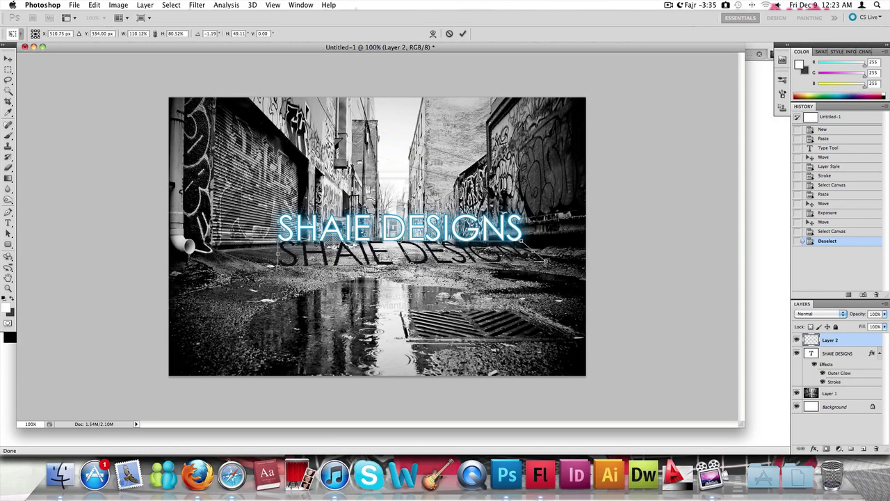
{"action": "left_click_drag", "start_coordinate": [278, 265], "coordinate": [245, 257]}
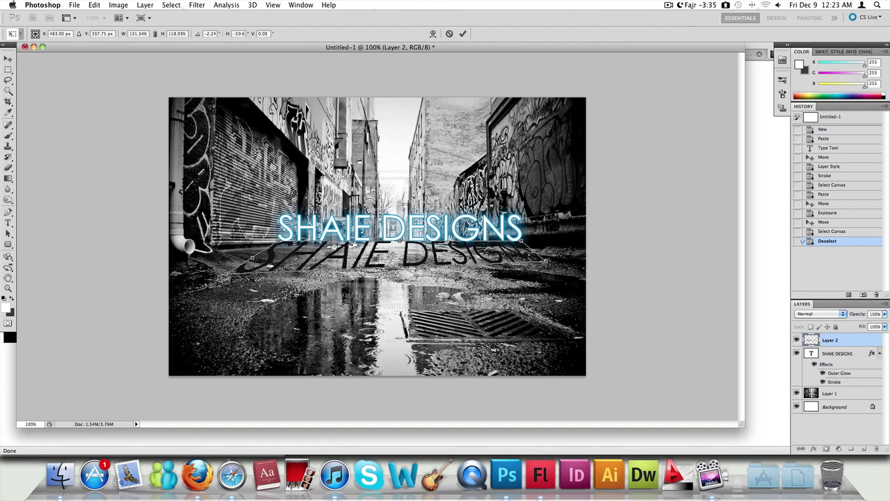
{"action": "left_click_drag", "start_coordinate": [545, 261], "coordinate": [556, 268]}
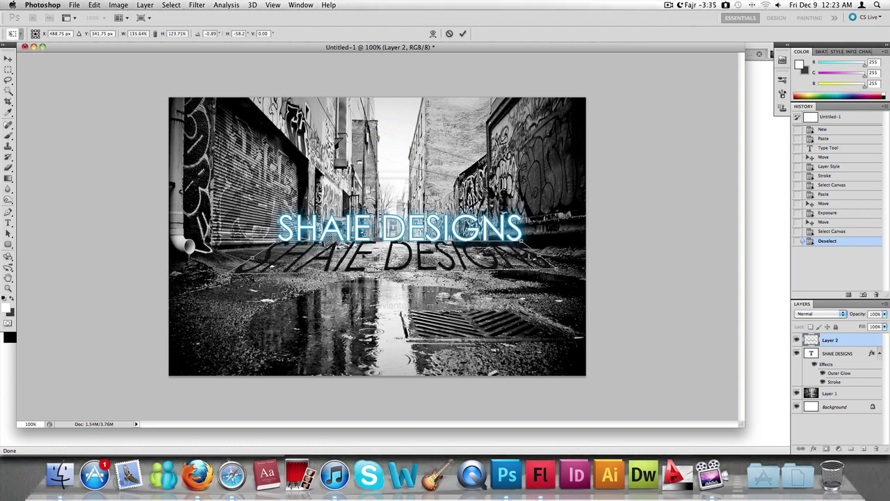
{"action": "left_click_drag", "start_coordinate": [402, 248], "coordinate": [378, 250]}
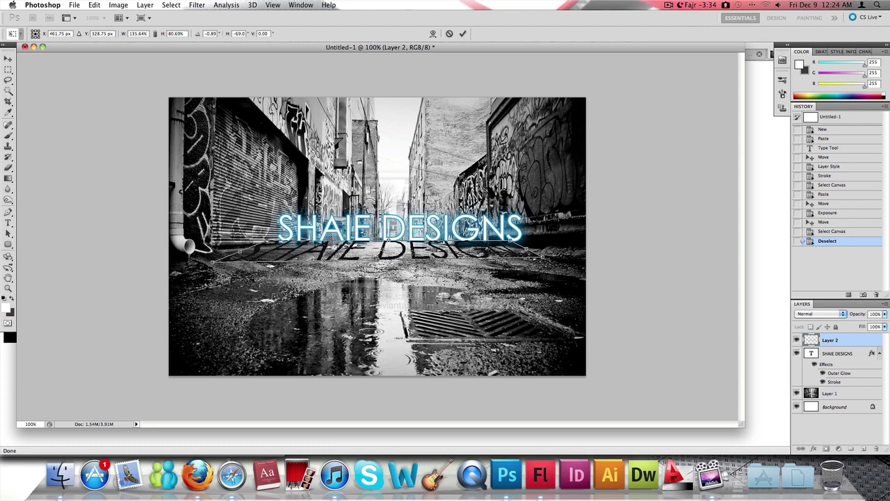
{"action": "key", "text": "Return"}
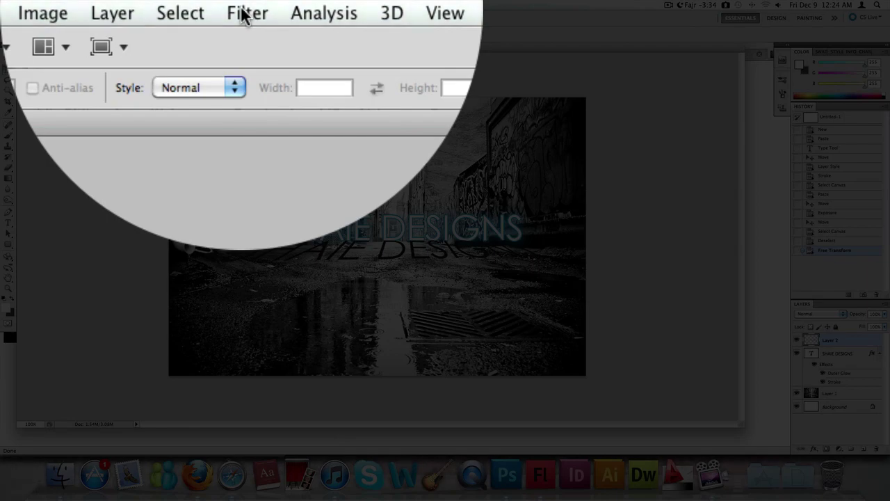
Step: Try a Motion Blur on the shadow copy, then cancel it
{"action": "left_click", "coordinate": [244, 16]}
{"action": "mouse_move", "coordinate": [273, 249]}
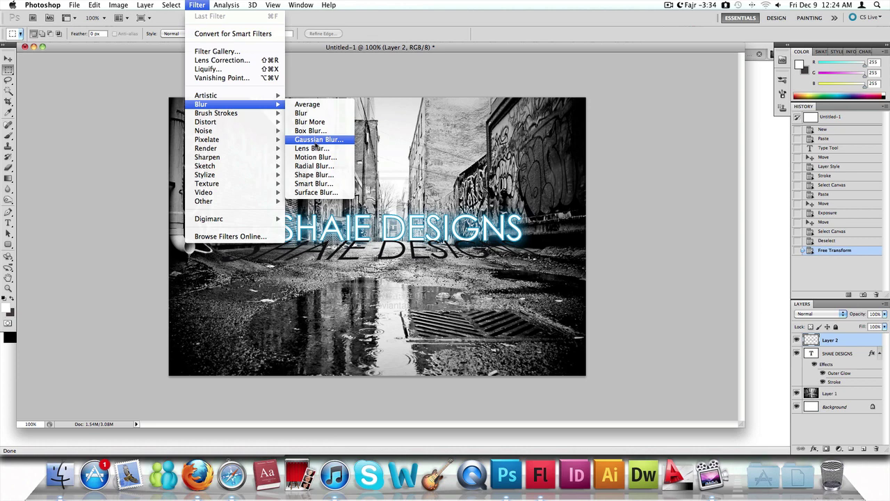
{"action": "left_click", "coordinate": [317, 158]}
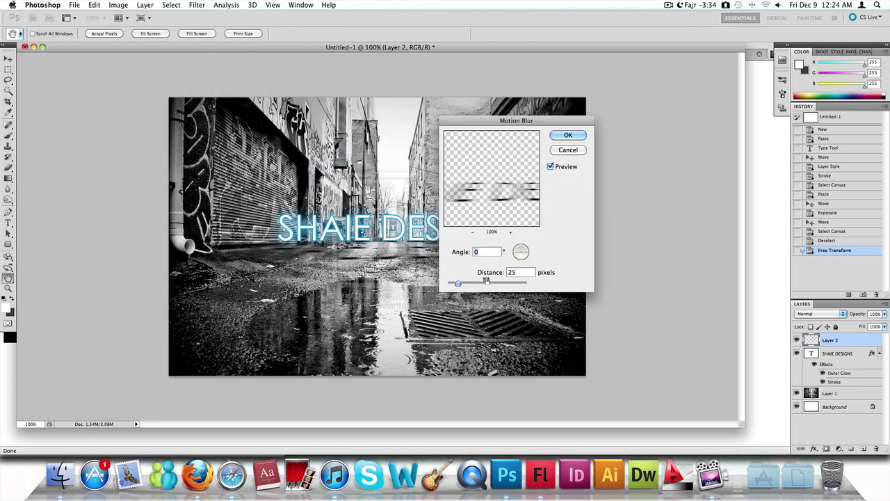
{"action": "left_click_drag", "start_coordinate": [487, 282], "coordinate": [451, 284]}
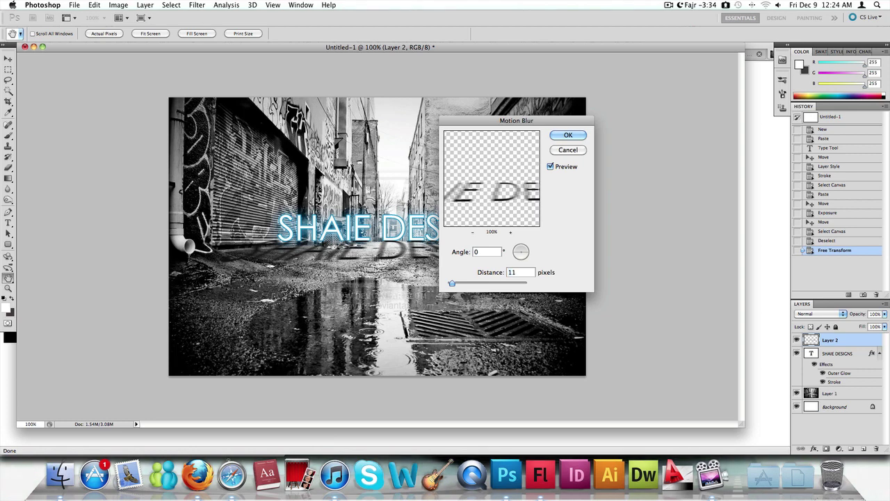
{"action": "key", "text": "Return"}
Step: Apply Lens Blur with radius 12, highlight brightness 0 and noise amount 7
{"action": "left_click", "coordinate": [171, 5]}
{"action": "mouse_move", "coordinate": [196, 5]}
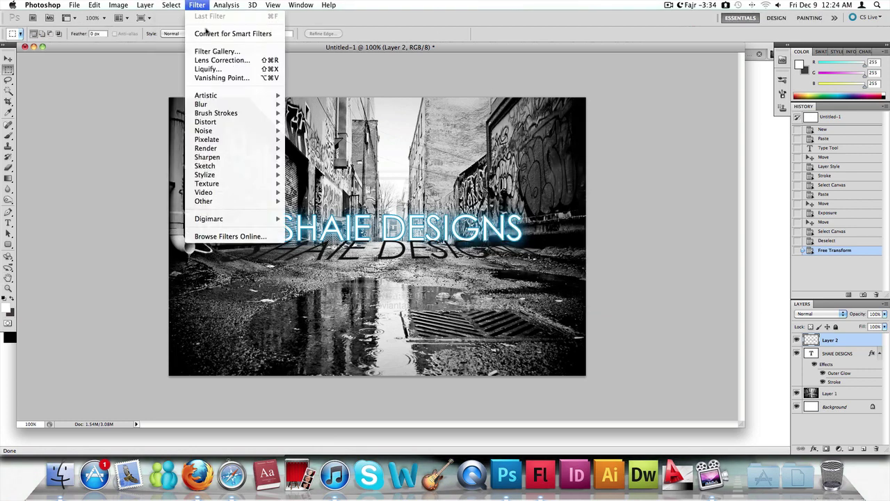
{"action": "mouse_move", "coordinate": [261, 105]}
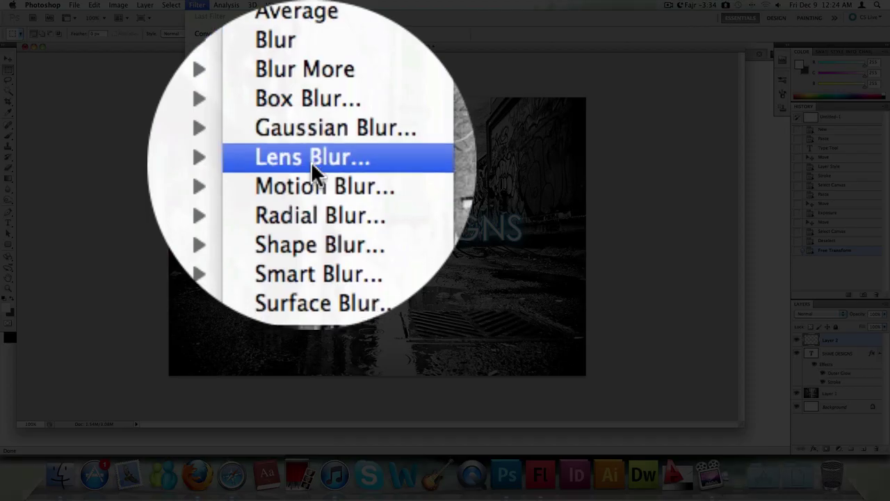
{"action": "key", "text": "Escape"}
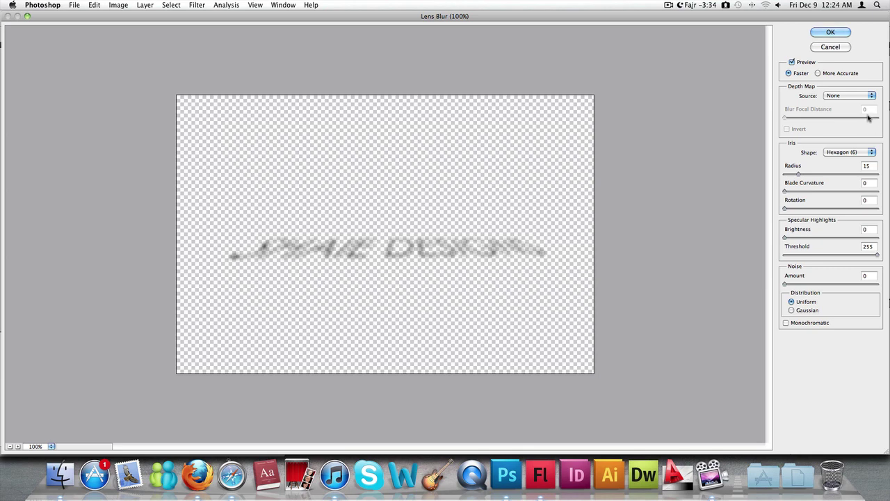
{"action": "left_click_drag", "start_coordinate": [798, 174], "coordinate": [788, 175]}
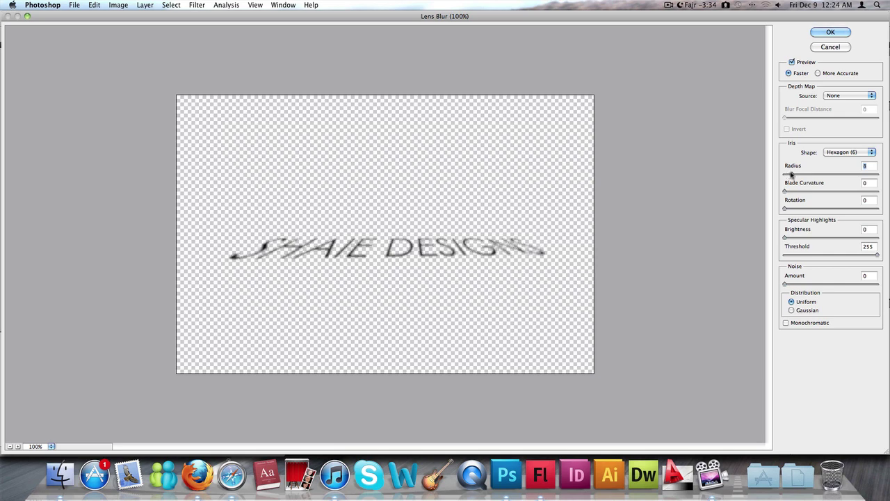
{"action": "left_click_drag", "start_coordinate": [793, 175], "coordinate": [794, 174]}
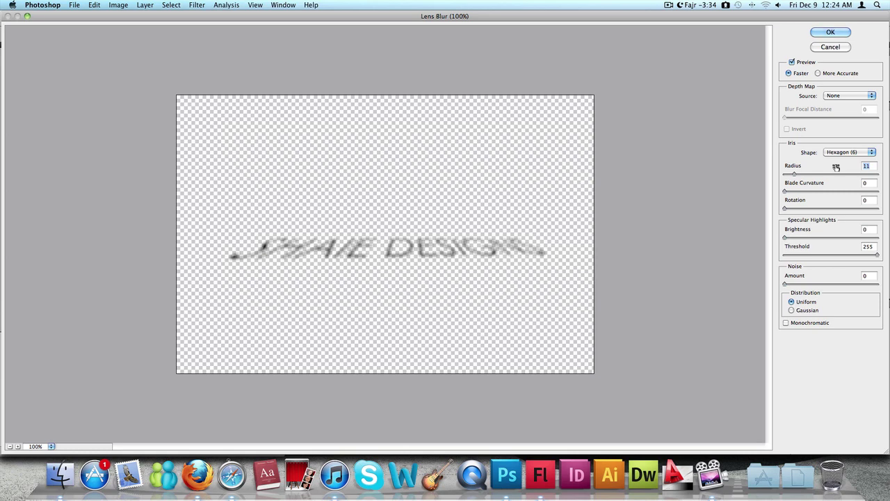
{"action": "type", "text": "12"}
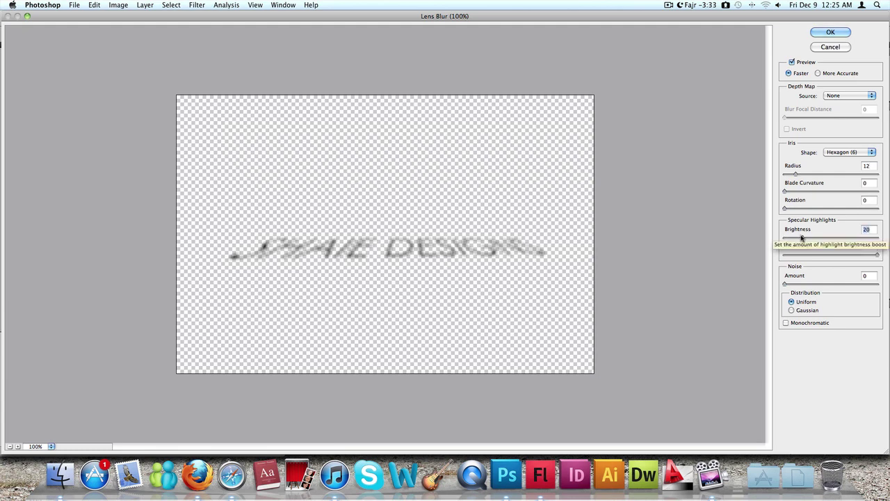
{"action": "left_click_drag", "start_coordinate": [802, 237], "coordinate": [794, 240]}
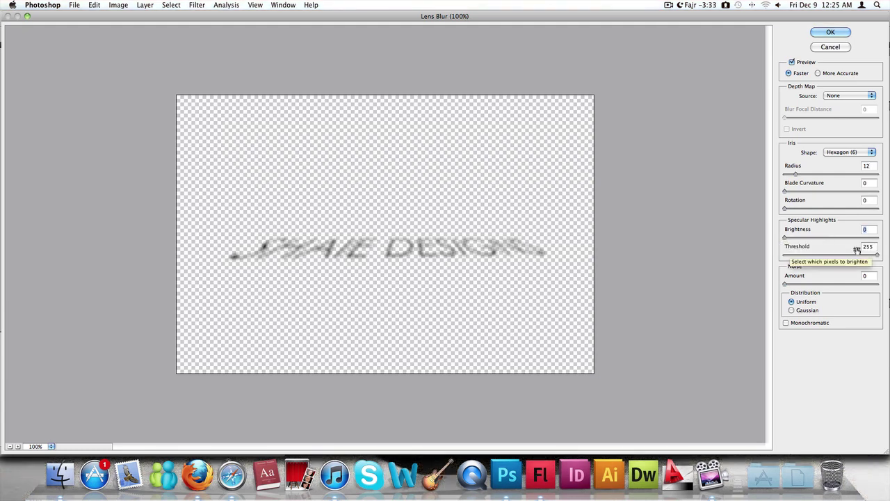
{"action": "left_click_drag", "start_coordinate": [786, 286], "coordinate": [779, 279]}
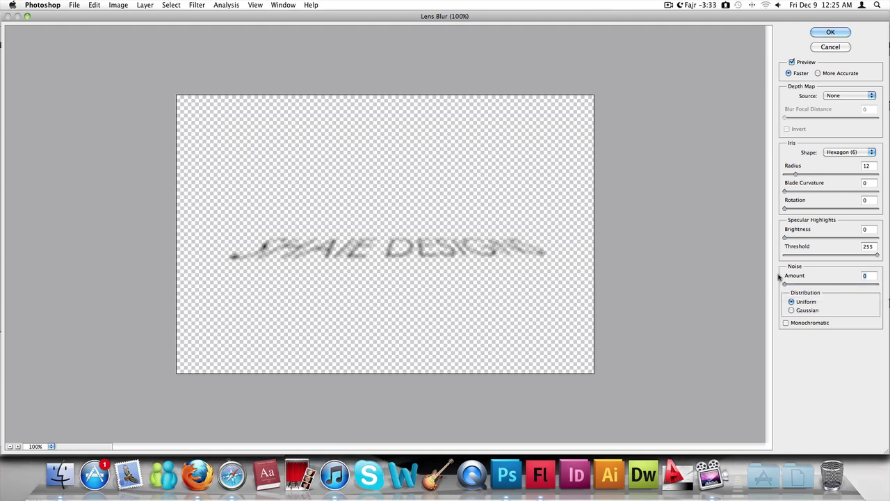
{"action": "left_click", "coordinate": [831, 32]}
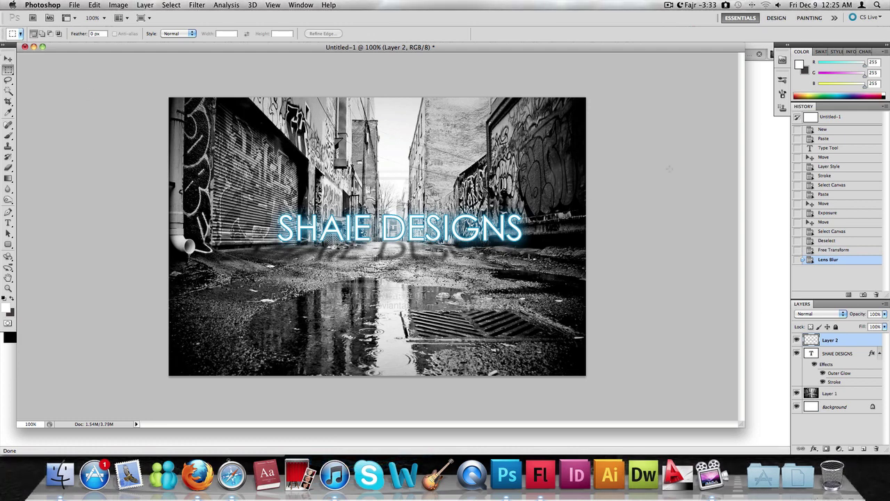
Step: Nudge the blurred reflection and move Layer 2 beneath the SHAIE DESIGNS text layer
{"action": "left_click", "coordinate": [7, 59]}
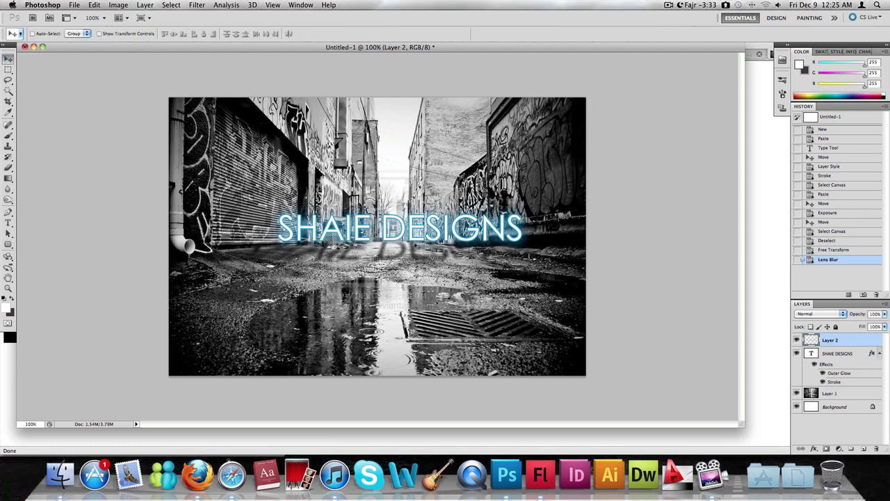
{"action": "left_click_drag", "start_coordinate": [418, 249], "coordinate": [416, 245]}
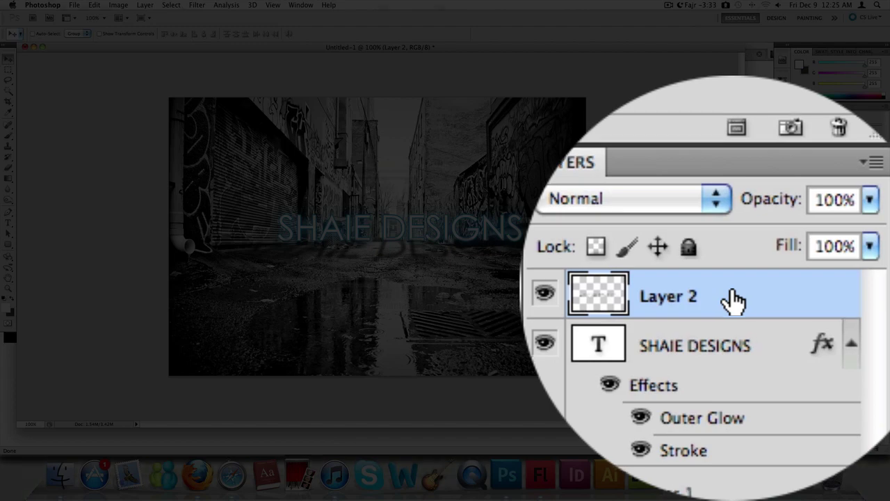
{"action": "mouse_move", "coordinate": [731, 300]}
{"action": "left_mouse_down"}
{"action": "mouse_move", "coordinate": [681, 290]}
{"action": "mouse_move", "coordinate": [739, 288]}
{"action": "left_mouse_up"}
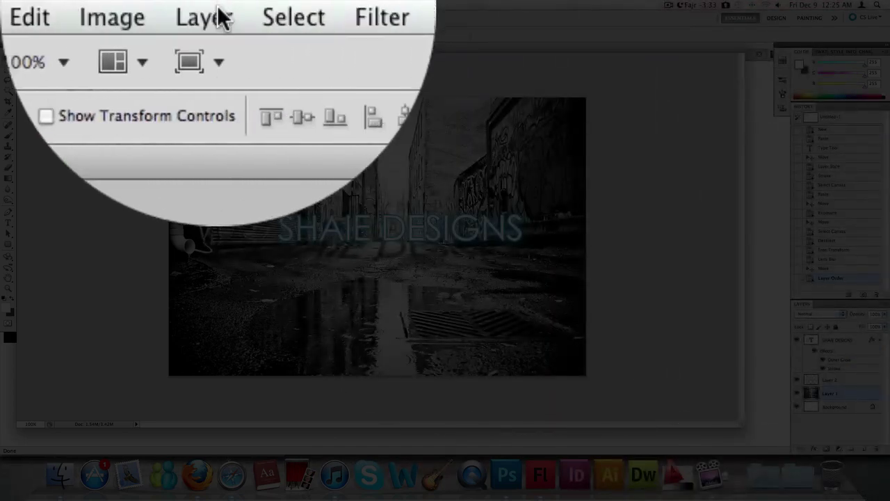
Step: Create a new empty Layer 3 above the alley photo
{"action": "left_click", "coordinate": [219, 19]}
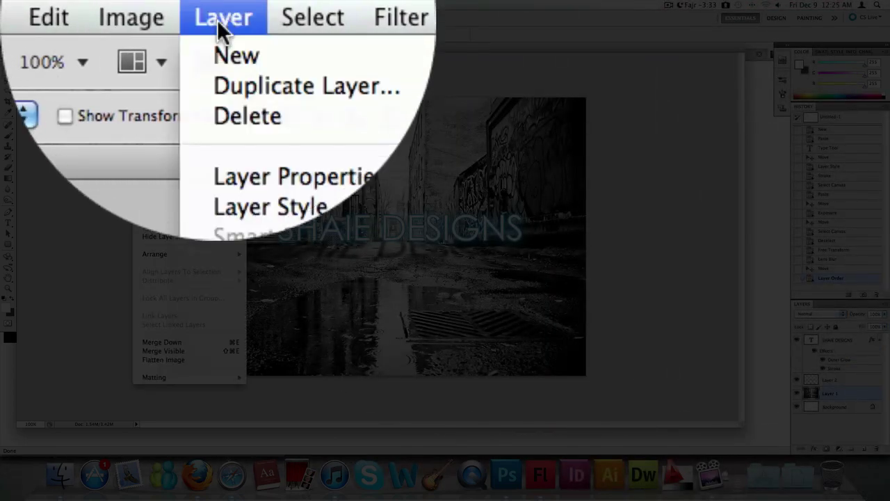
{"action": "left_click", "coordinate": [264, 58]}
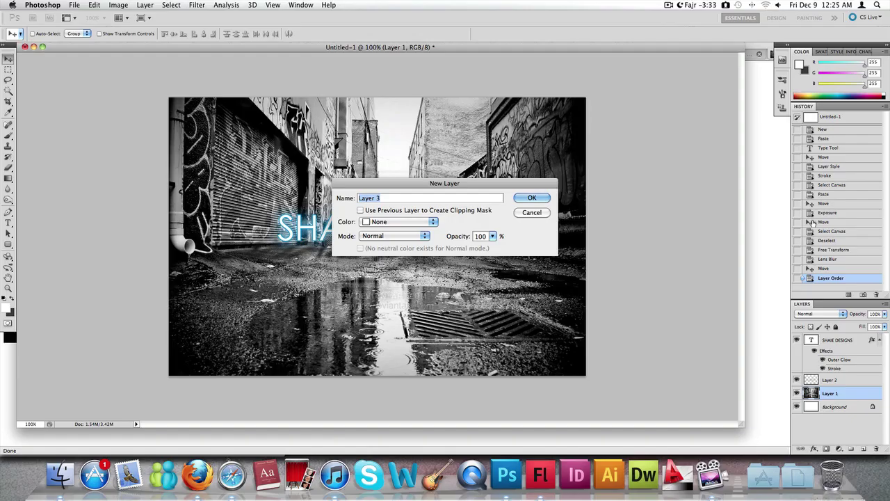
{"action": "key", "text": "Return"}
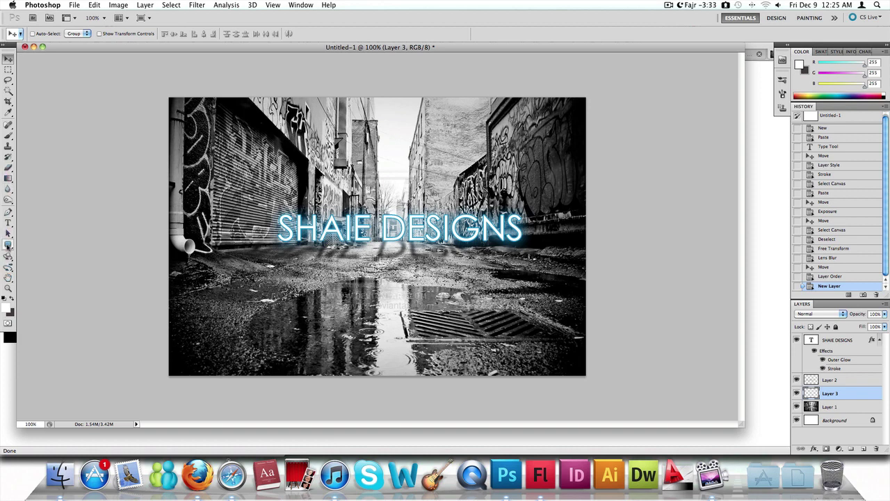
Step: Select the Ellipse Tool and pick hot pink #ec0c6b as the foreground colour
{"action": "left_click", "coordinate": [8, 245]}
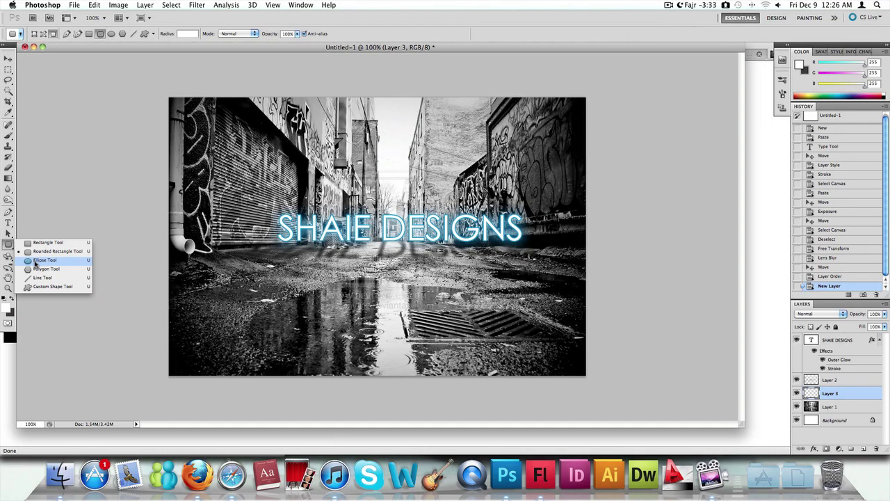
{"action": "left_click", "coordinate": [35, 262]}
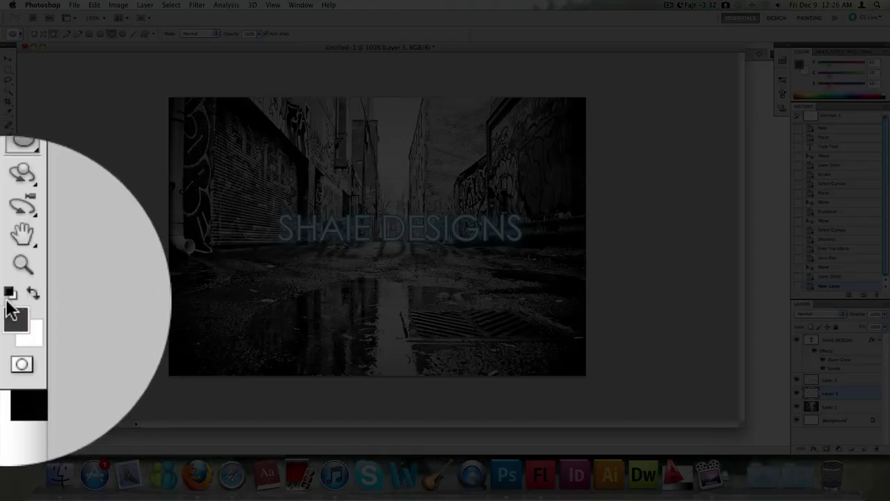
{"action": "left_click", "coordinate": [8, 311]}
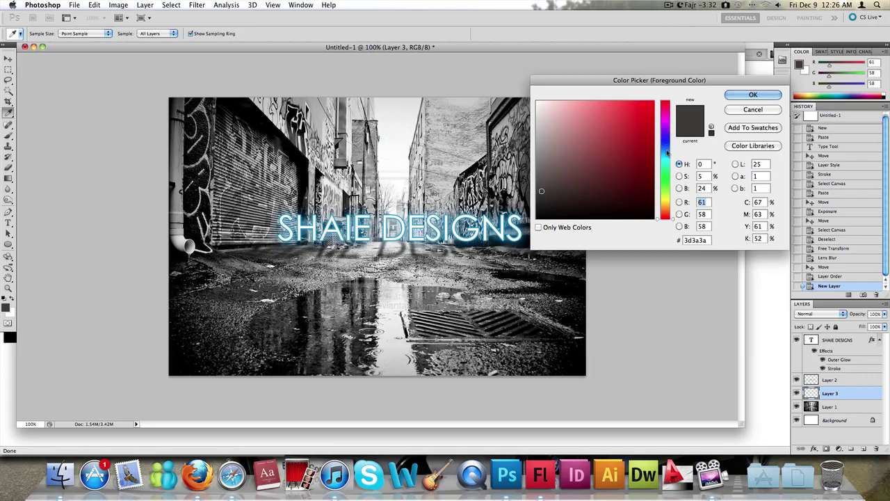
{"action": "left_click", "coordinate": [666, 153]}
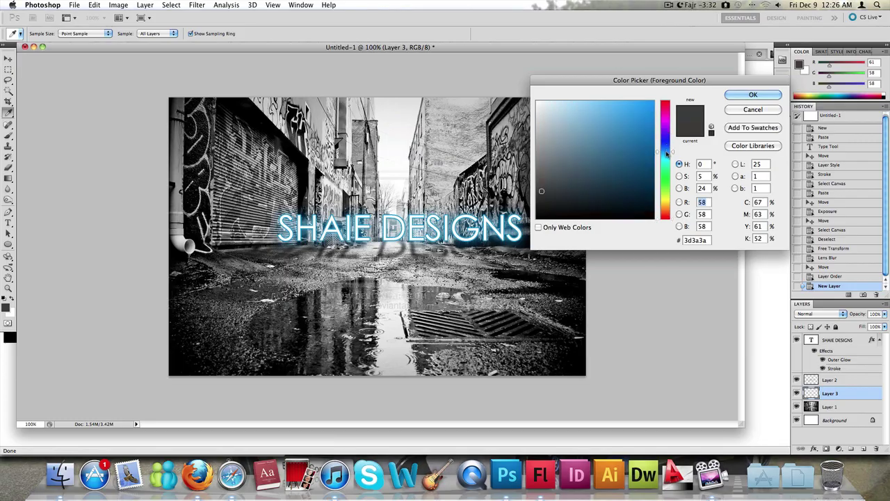
{"action": "left_click", "coordinate": [645, 119]}
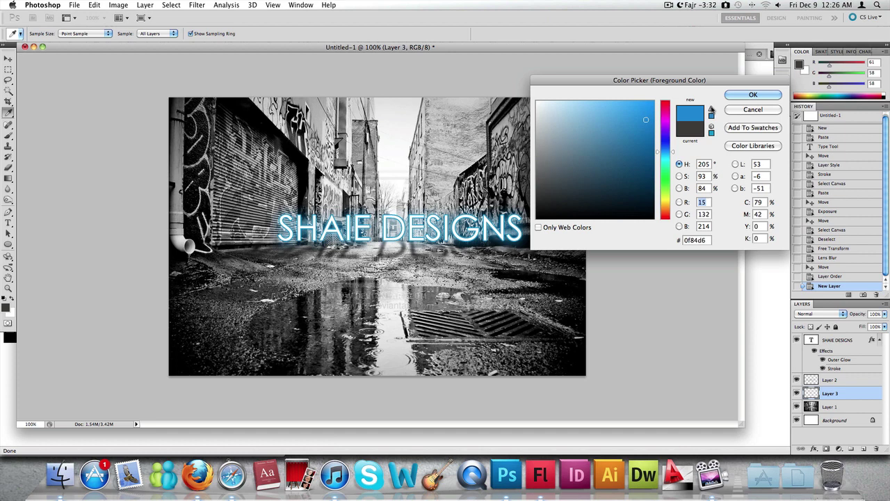
{"action": "left_click_drag", "start_coordinate": [667, 125], "coordinate": [668, 111]}
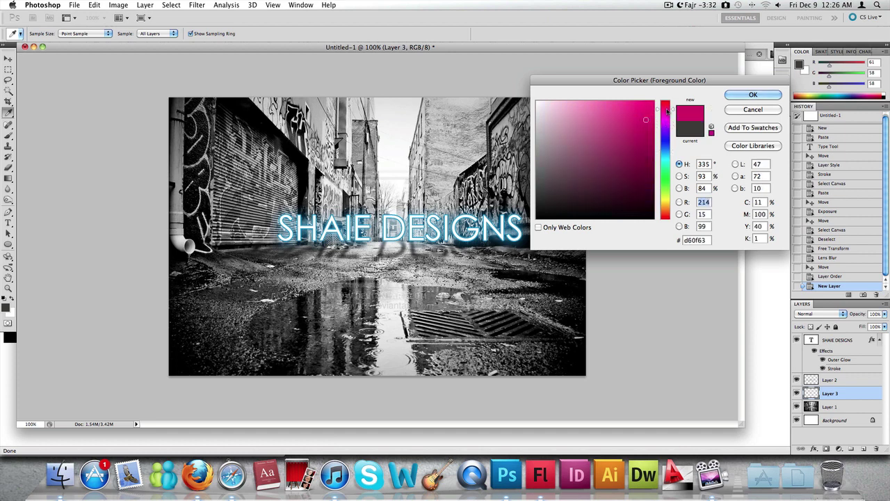
{"action": "left_click", "coordinate": [643, 125]}
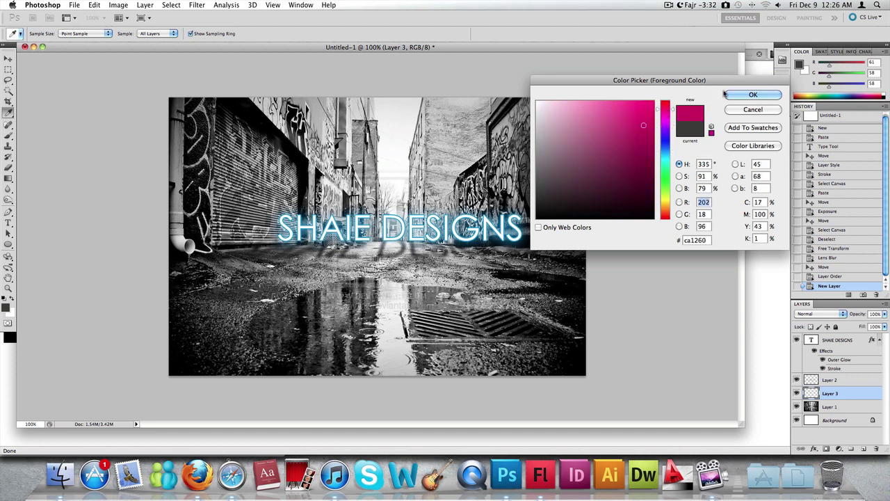
{"action": "left_click", "coordinate": [648, 109]}
Step: Draw a pink circle, scale it to about 227% and place it over the photo's left side
{"action": "key", "text": "u"}
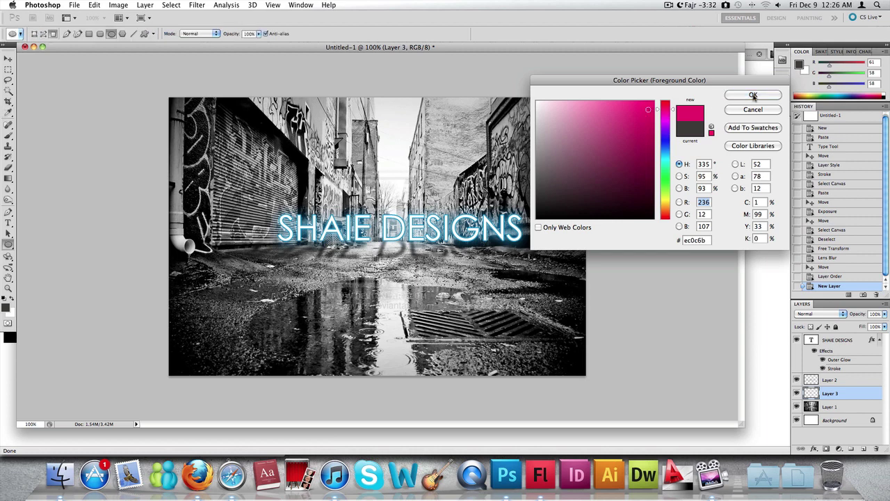
{"action": "left_click", "coordinate": [753, 95]}
{"action": "left_click_drag", "start_coordinate": [394, 130], "coordinate": [242, 279]}
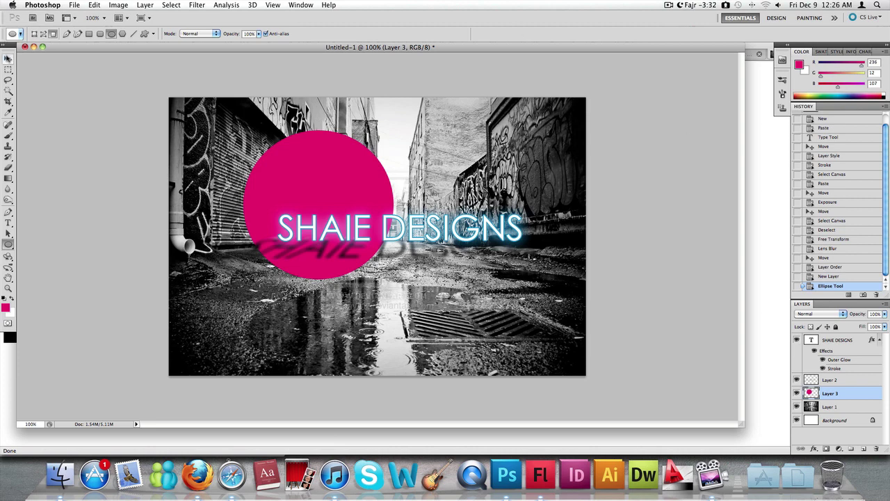
{"action": "key", "text": "super+t"}
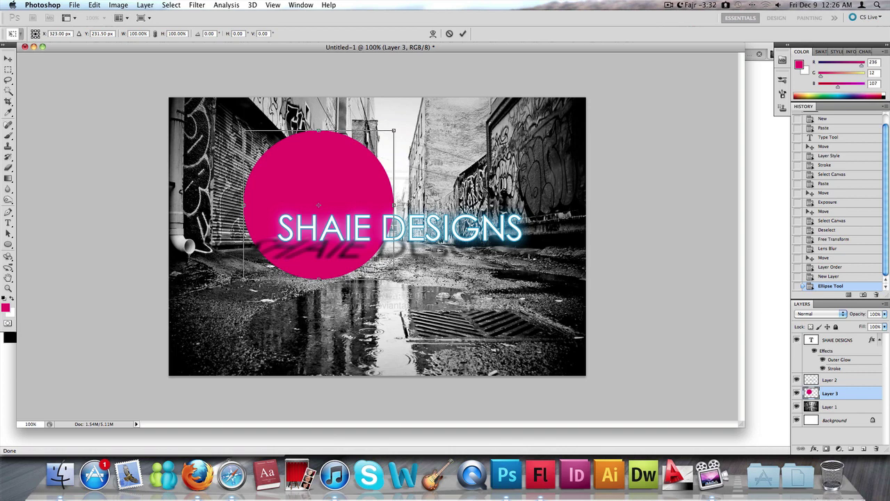
{"action": "left_click_drag", "start_coordinate": [394, 279], "coordinate": [481, 367]}
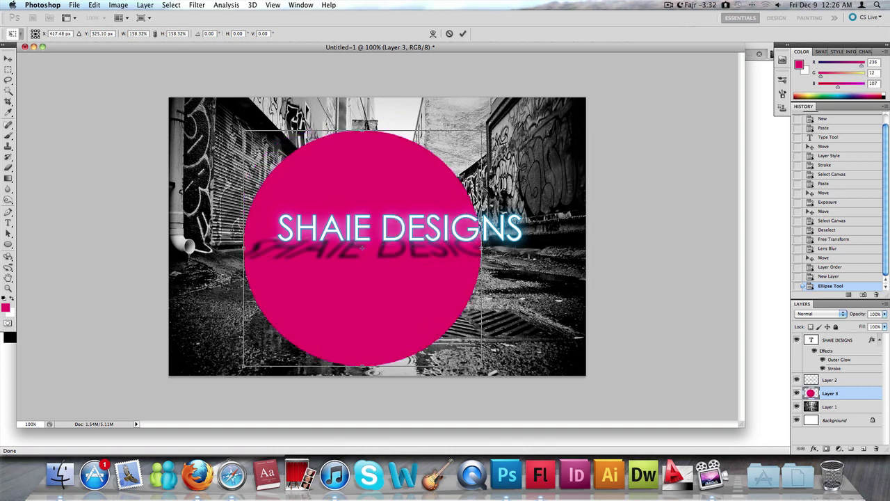
{"action": "left_click_drag", "start_coordinate": [368, 254], "coordinate": [256, 179]}
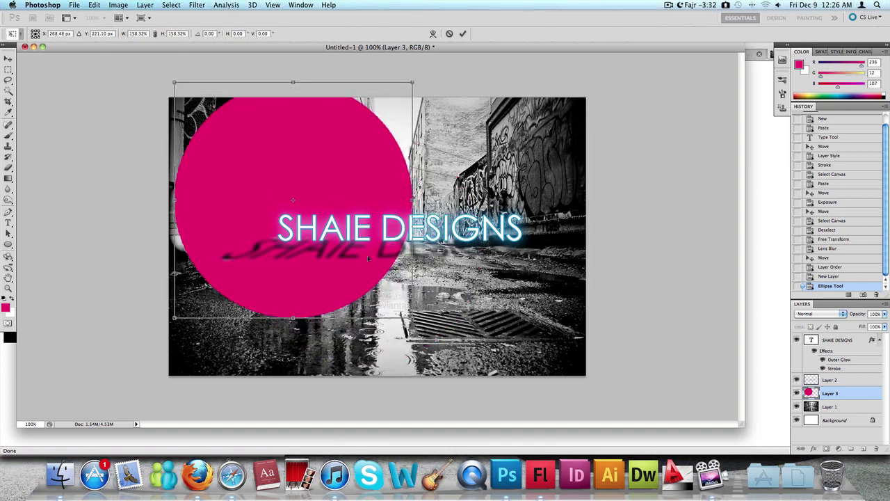
{"action": "left_click_drag", "start_coordinate": [341, 243], "coordinate": [304, 205]}
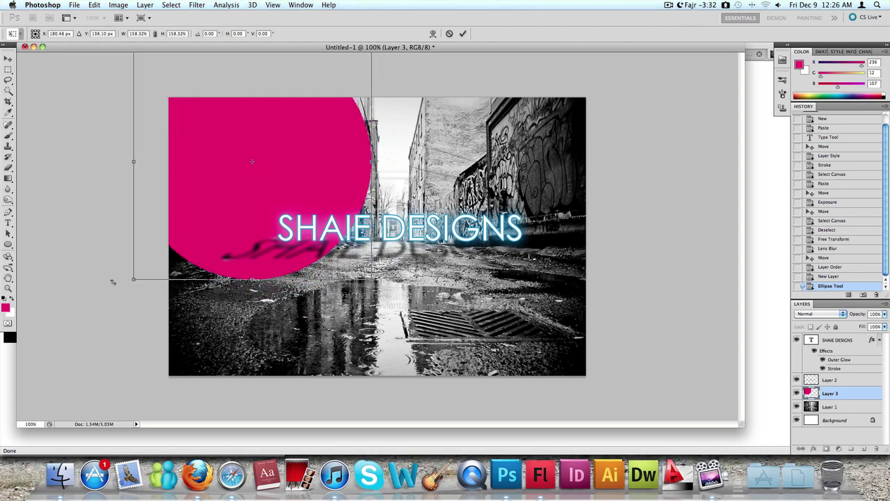
{"action": "left_click_drag", "start_coordinate": [133, 279], "coordinate": [43, 395]}
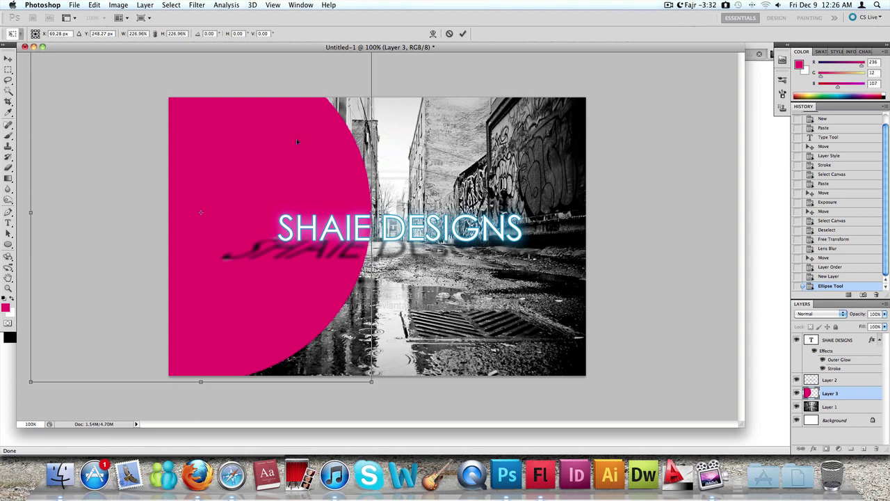
{"action": "left_click_drag", "start_coordinate": [300, 139], "coordinate": [326, 148]}
{"action": "key", "text": "Return"}
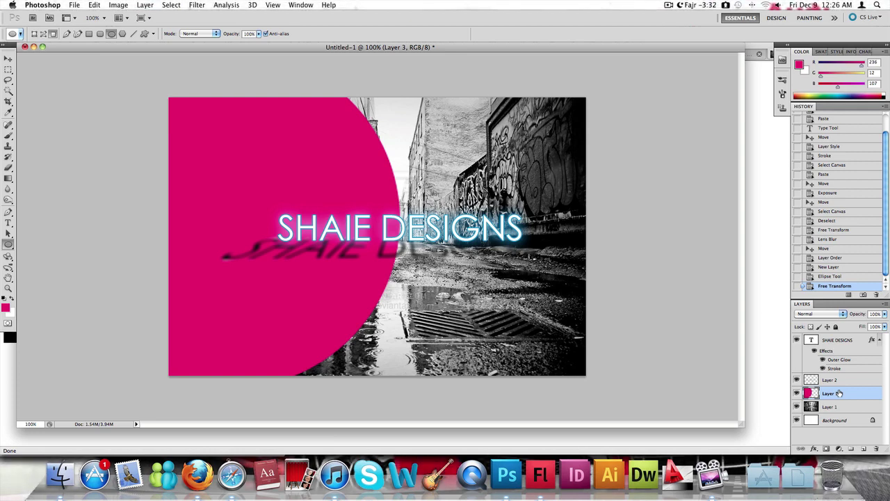
{"action": "right_click", "coordinate": [840, 393]}
{"action": "left_click", "coordinate": [772, 253]}
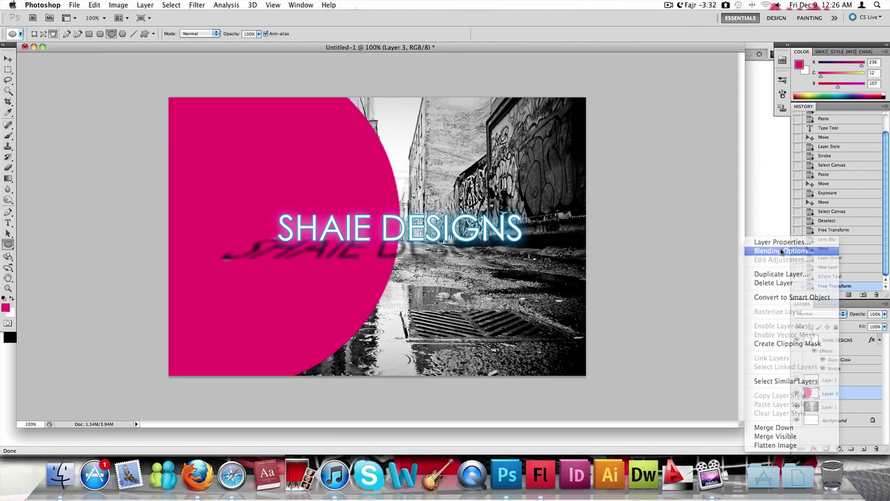
{"action": "left_click", "coordinate": [689, 124]}
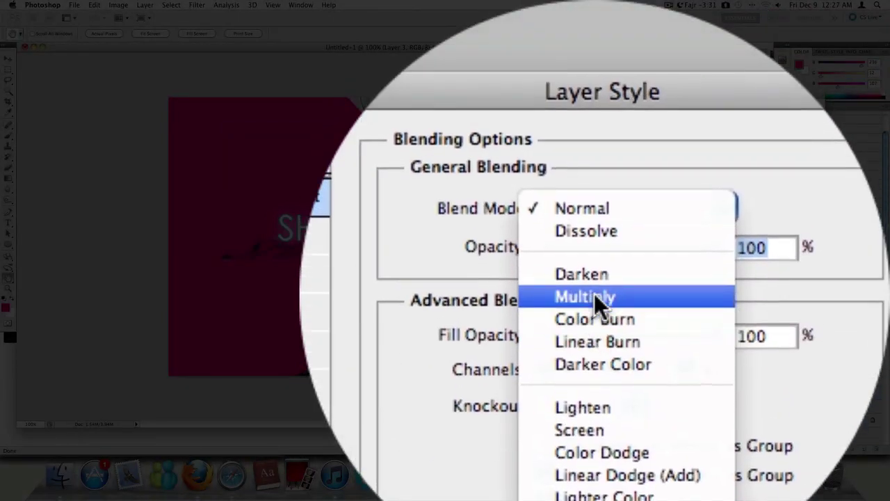
{"action": "left_click", "coordinate": [594, 295]}
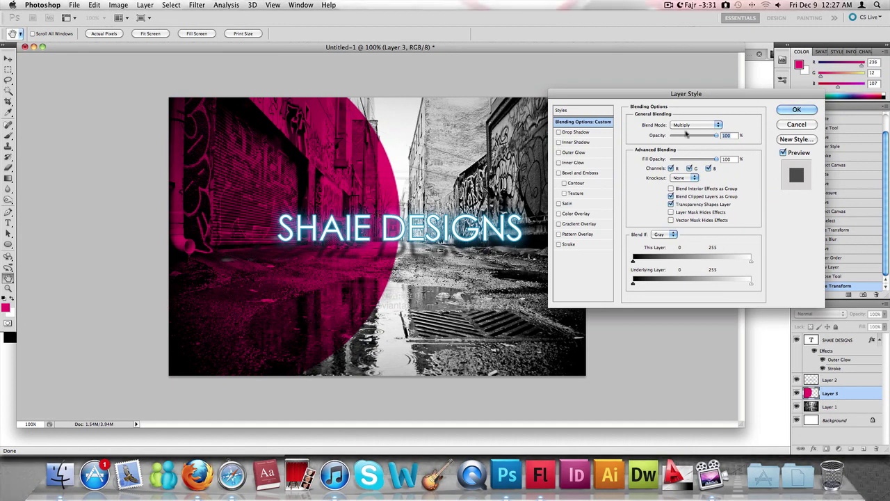
{"action": "left_click", "coordinate": [797, 124]}
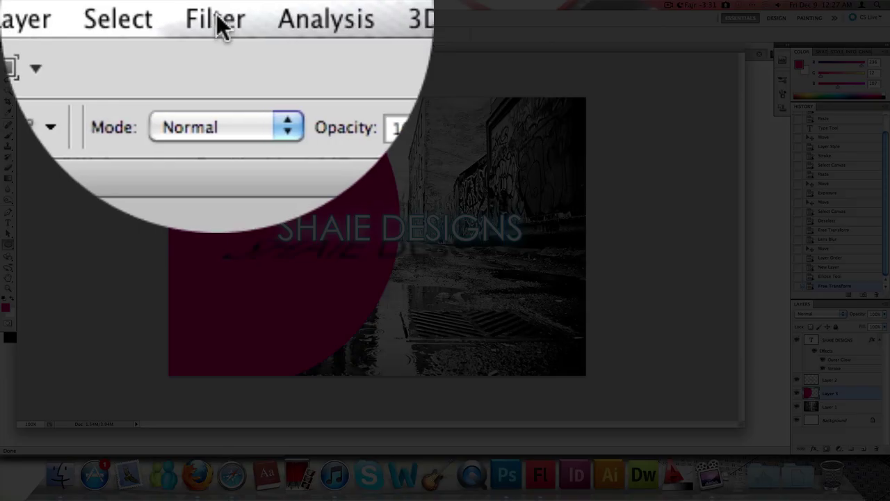
Step: Blur Layer 3's pink circle with a 170-pixel Gaussian Blur
{"action": "left_click", "coordinate": [197, 4]}
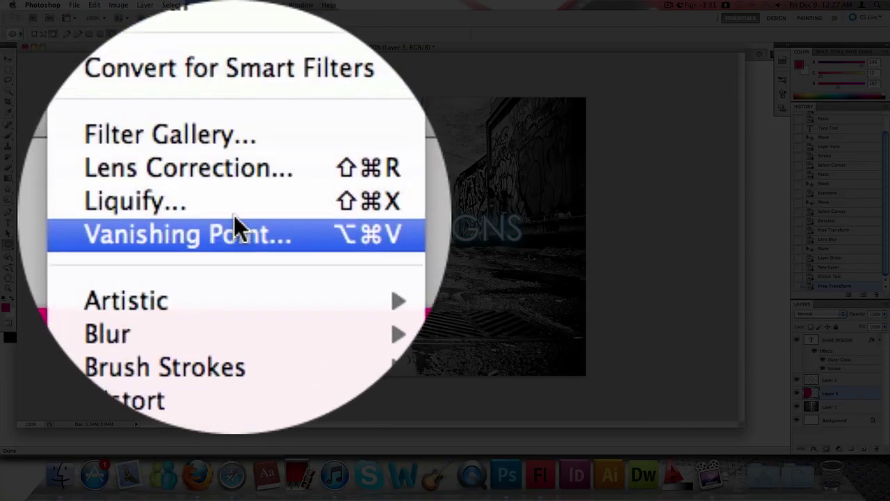
{"action": "mouse_move", "coordinate": [244, 224]}
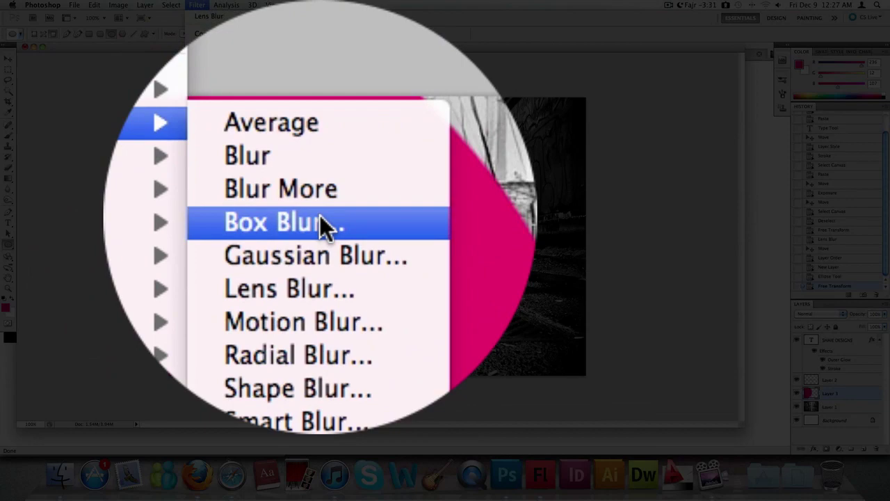
{"action": "left_click", "coordinate": [316, 215]}
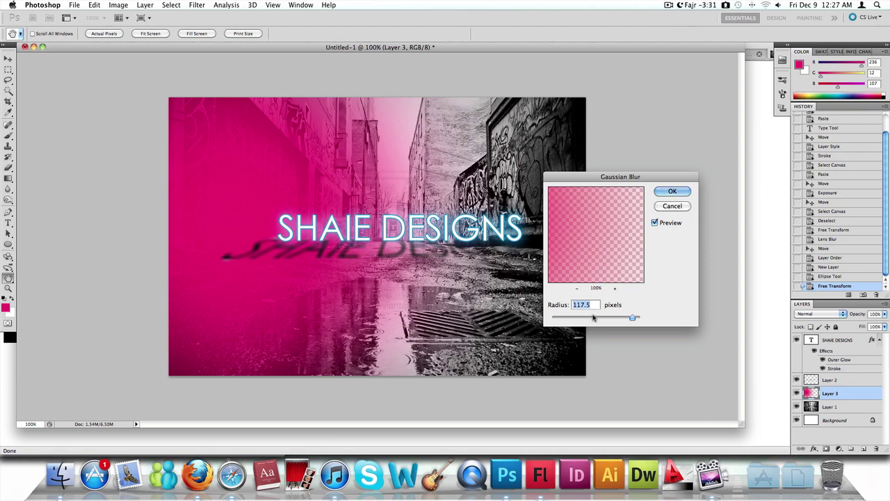
{"action": "left_click_drag", "start_coordinate": [593, 317], "coordinate": [634, 318]}
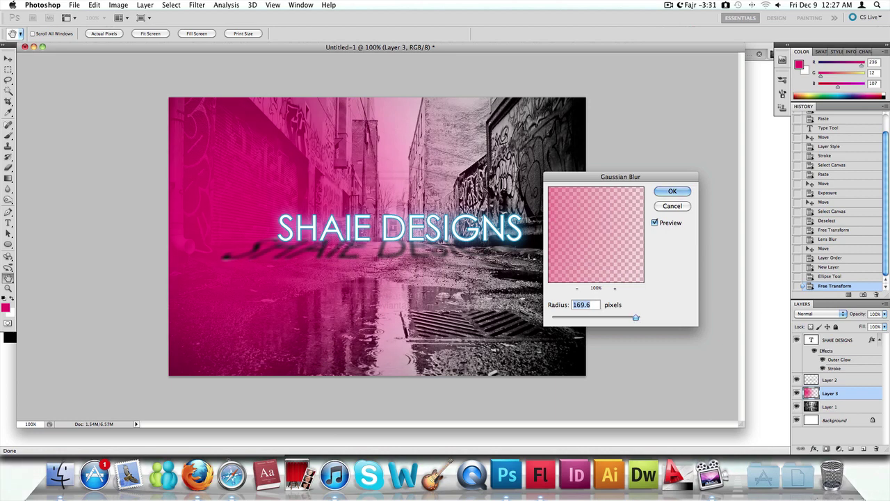
{"action": "type", "text": "170"}
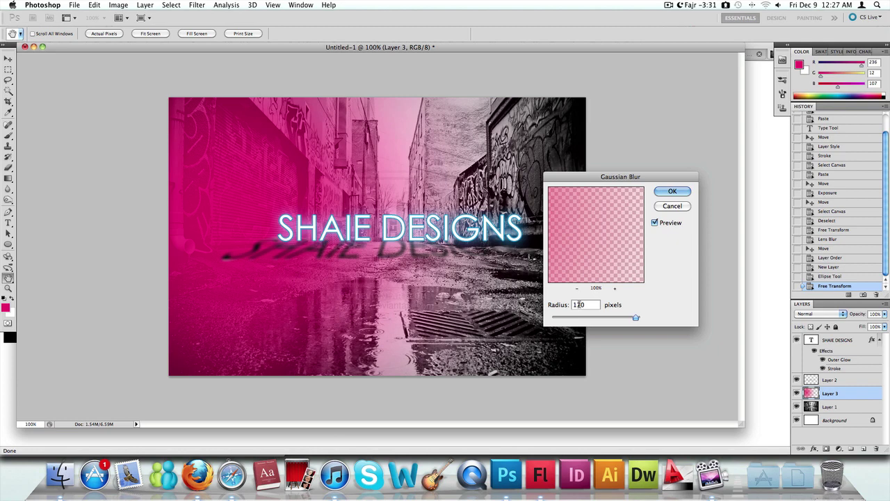
{"action": "left_click", "coordinate": [671, 191]}
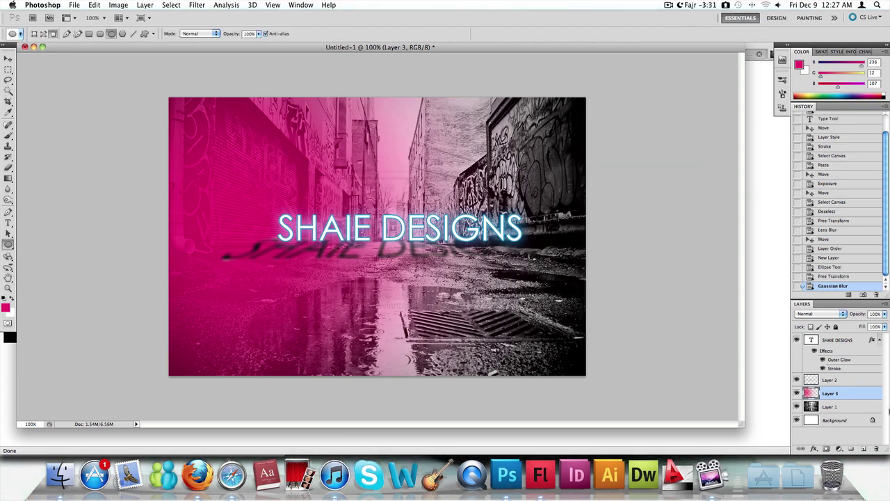
Step: Set Layer 3's blend mode to Multiply in Blending Options
{"action": "right_click", "coordinate": [838, 394]}
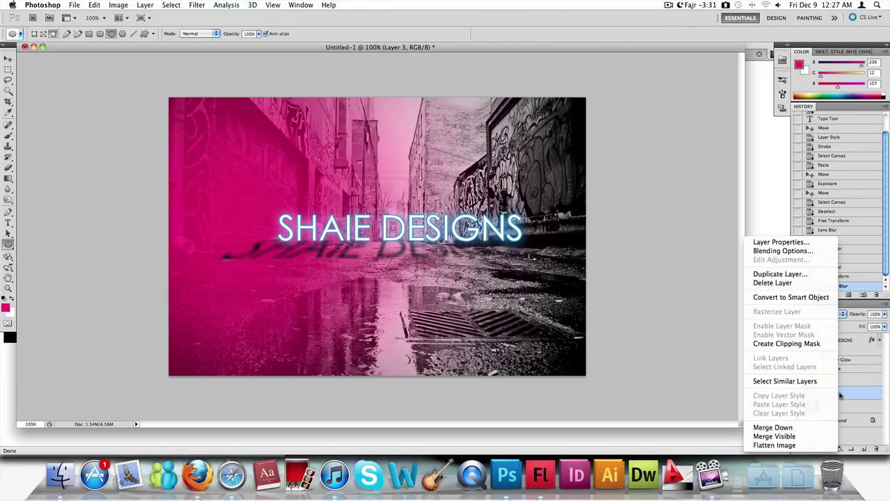
{"action": "left_click", "coordinate": [862, 396]}
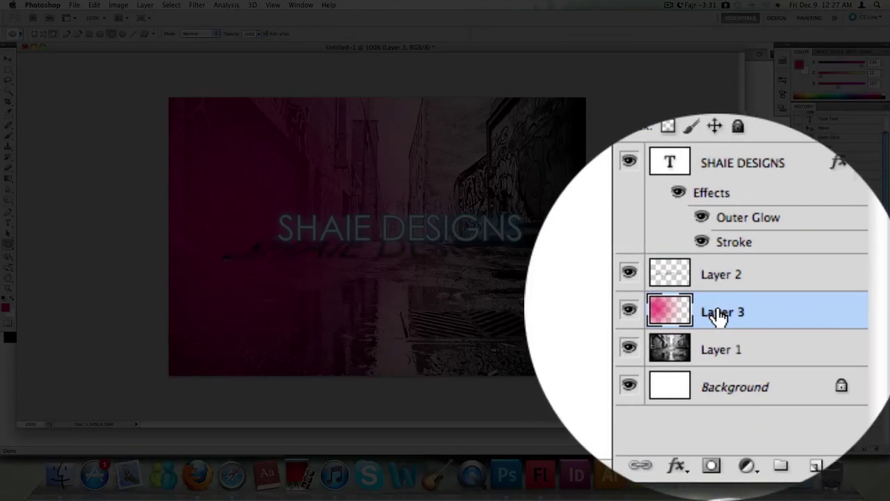
{"action": "right_click", "coordinate": [720, 314]}
{"action": "left_click", "coordinate": [696, 250]}
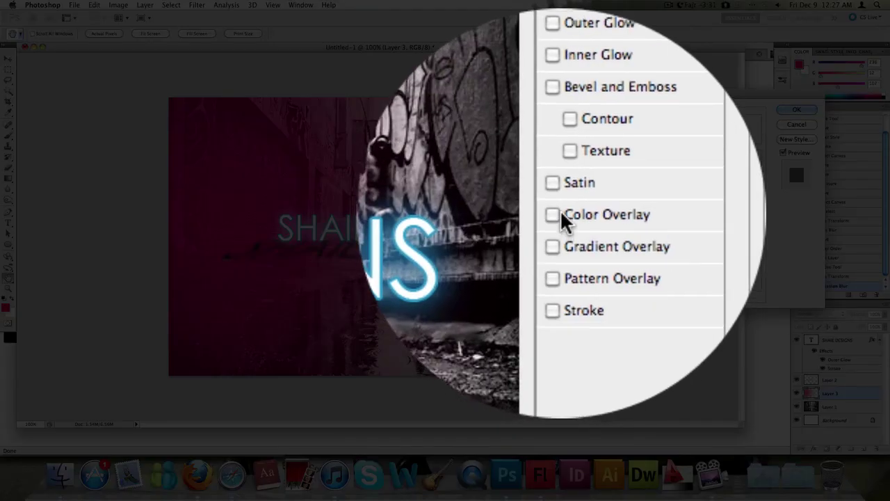
{"action": "left_click", "coordinate": [678, 207]}
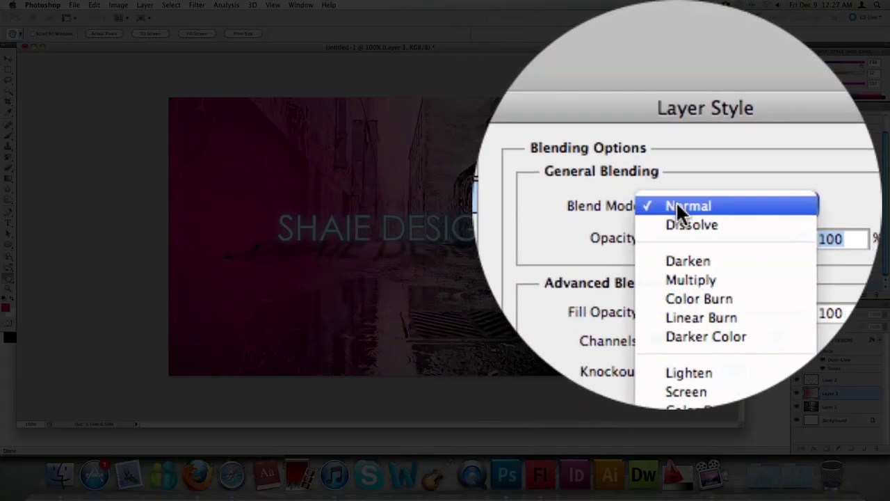
{"action": "left_click", "coordinate": [681, 209]}
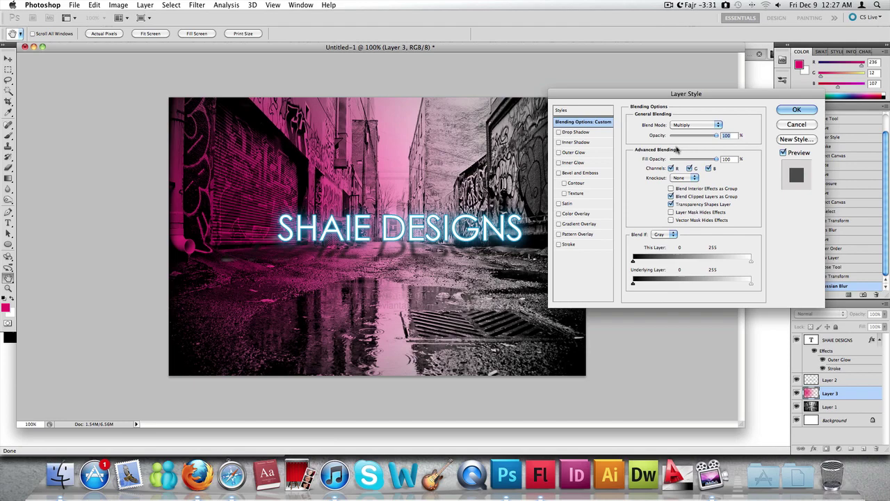
{"action": "left_click", "coordinate": [796, 109]}
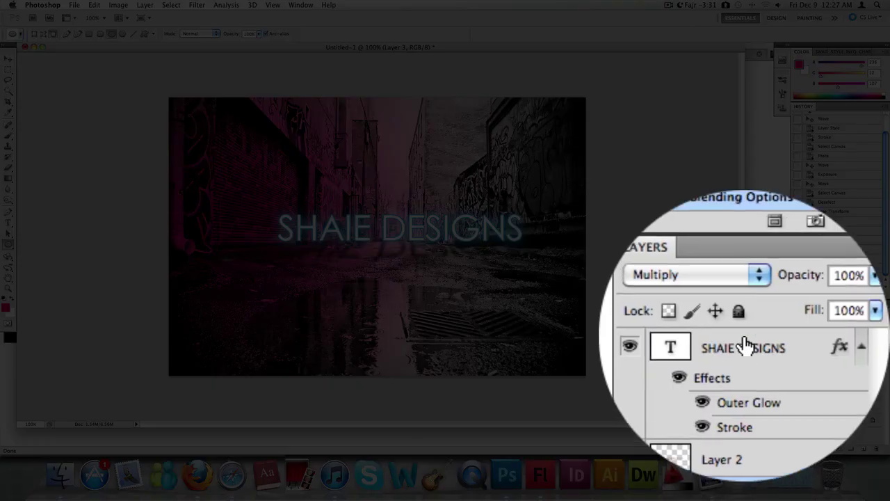
Step: Change the SHAIE DESIGNS text layer's stroke colour to pink #da0a54 in Blending Options
{"action": "left_click", "coordinate": [824, 340]}
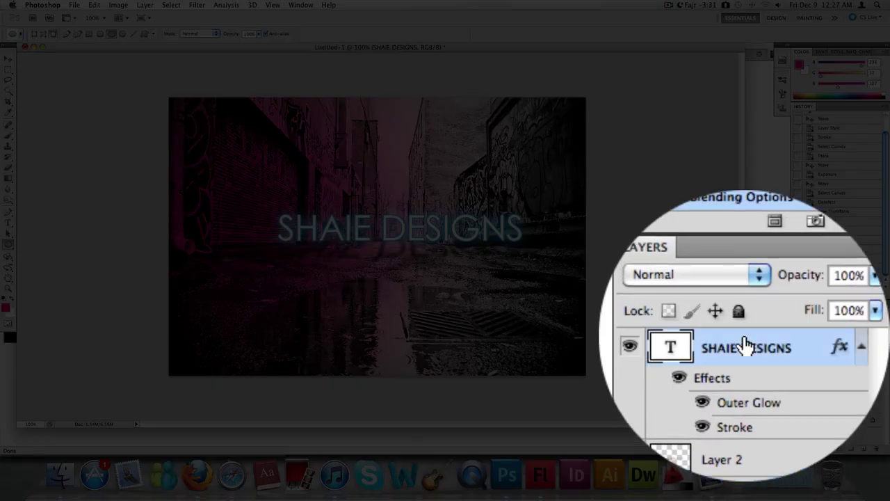
{"action": "right_click", "coordinate": [824, 340]}
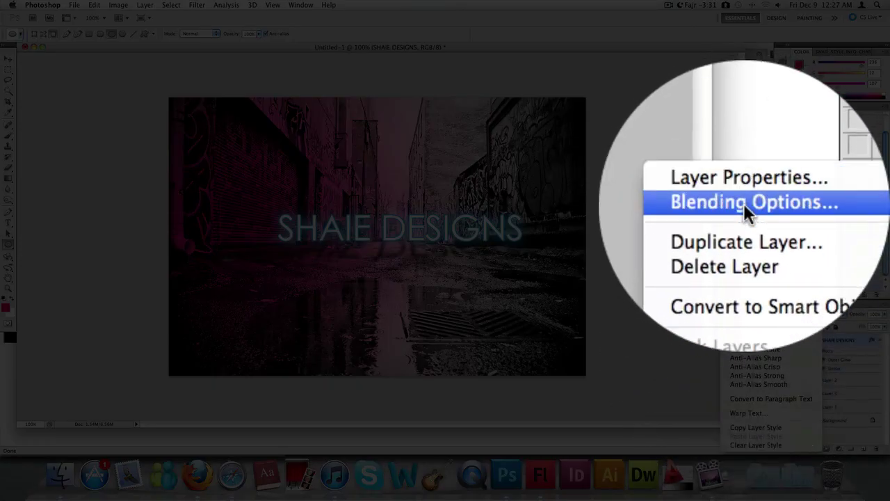
{"action": "left_click", "coordinate": [769, 157]}
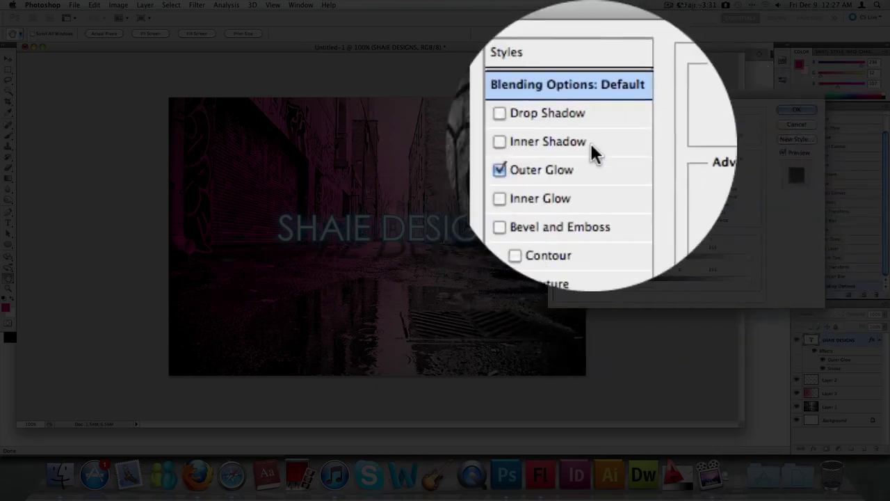
{"action": "left_click", "coordinate": [569, 244]}
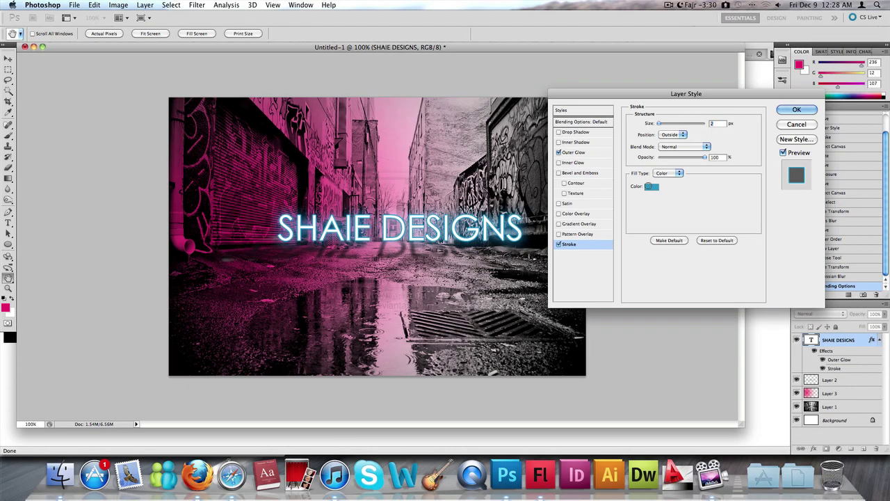
{"action": "left_click", "coordinate": [650, 183]}
{"action": "left_click", "coordinate": [665, 109]}
{"action": "left_click", "coordinate": [648, 119]}
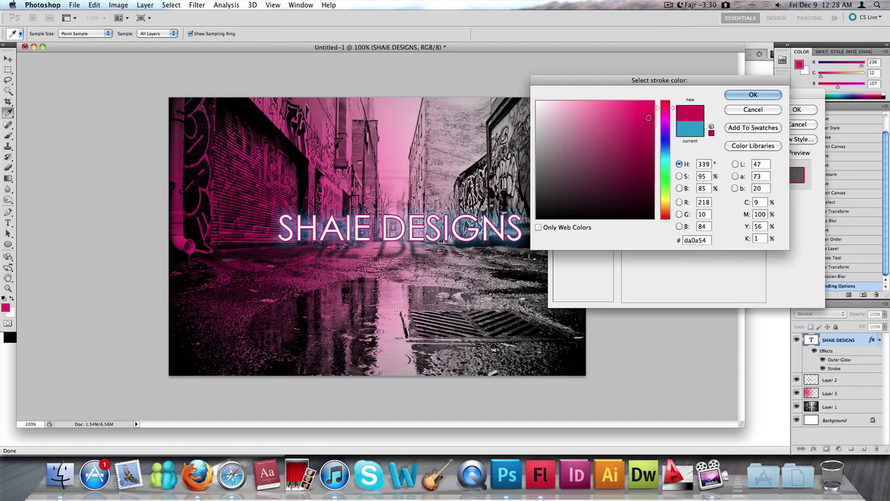
{"action": "left_click", "coordinate": [762, 96]}
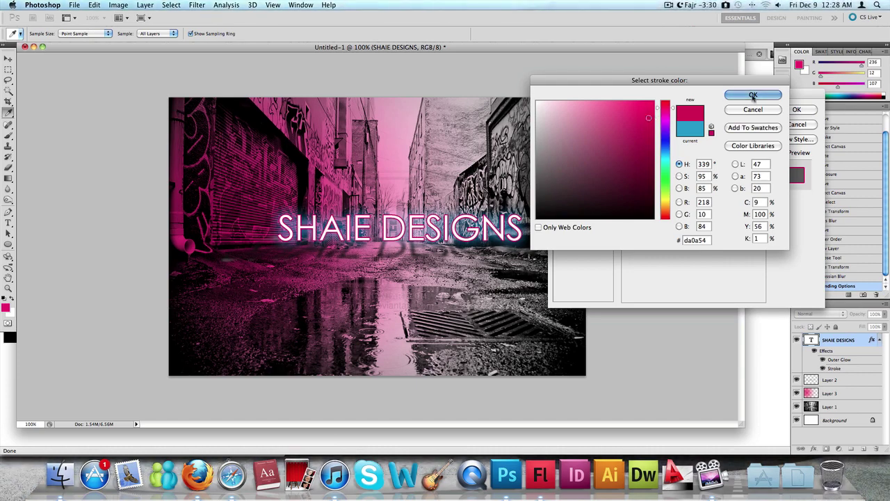
{"action": "left_click", "coordinate": [786, 112]}
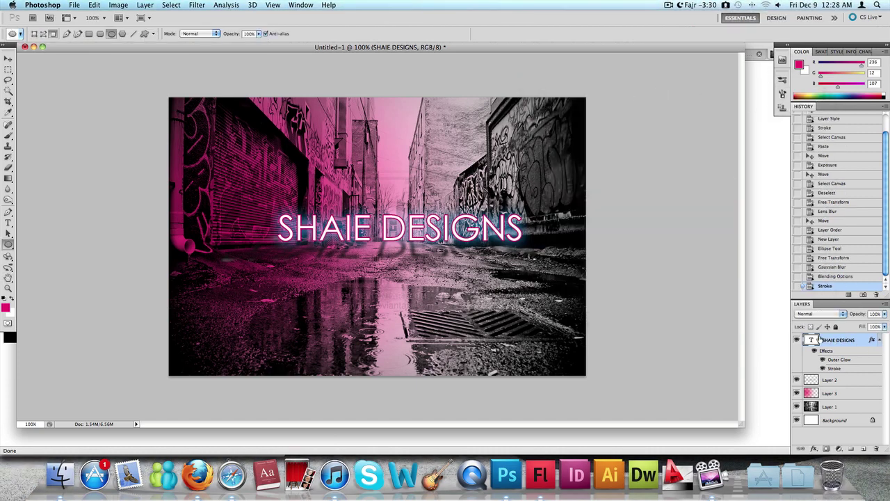
Step: Set the text's Outer Glow colour to dark red #9e0c1d instead of blue
{"action": "right_click", "coordinate": [837, 341]}
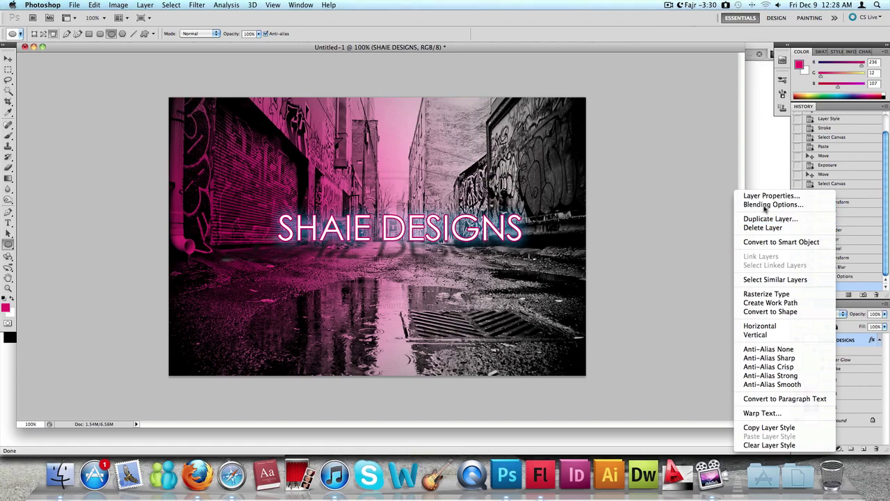
{"action": "left_click", "coordinate": [621, 150]}
{"action": "key", "text": "h"}
{"action": "left_click", "coordinate": [579, 153]}
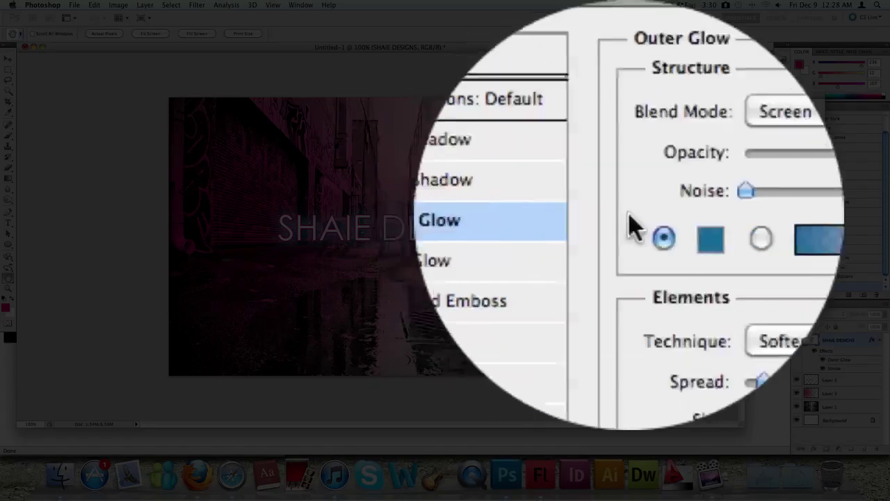
{"action": "left_click", "coordinate": [650, 223]}
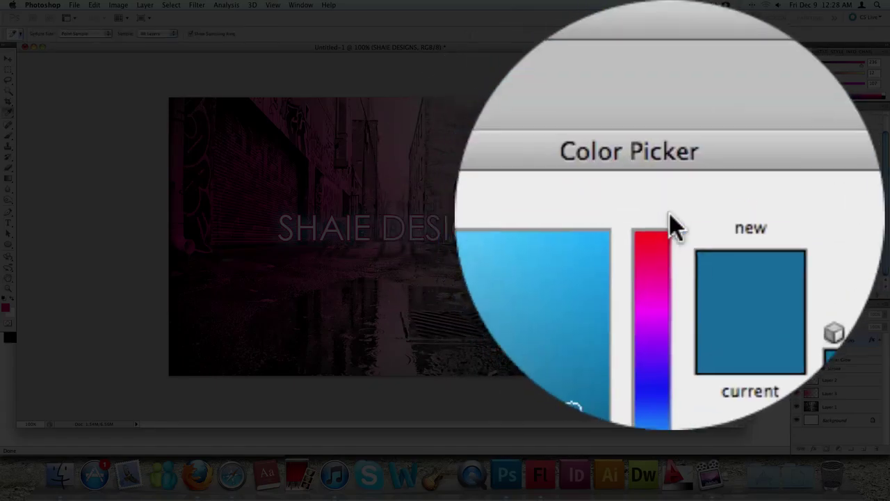
{"action": "left_click", "coordinate": [661, 222]}
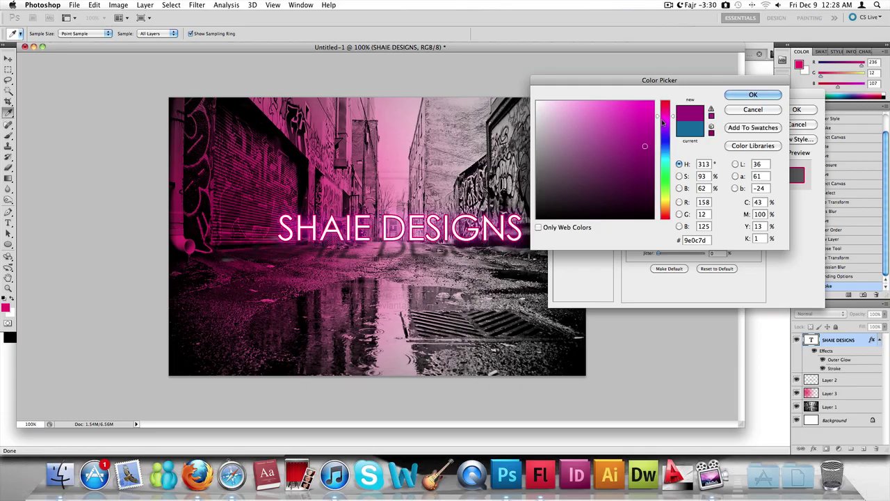
{"action": "left_click", "coordinate": [667, 108]}
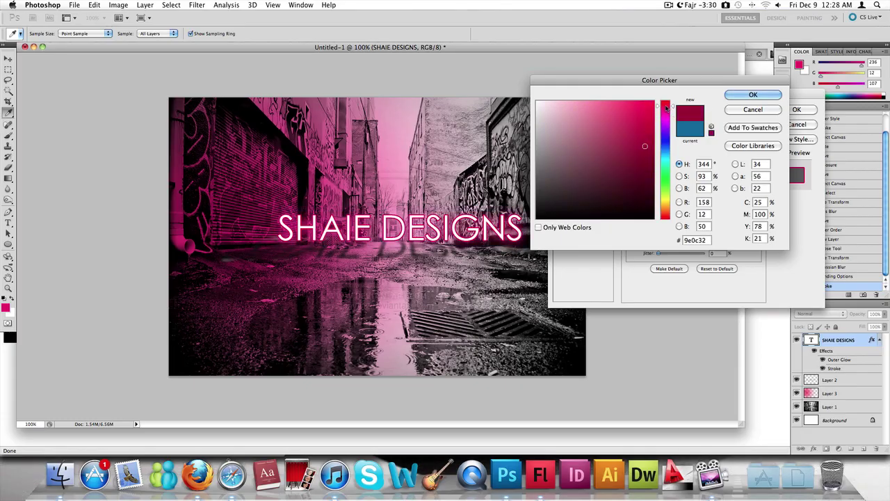
{"action": "left_click", "coordinate": [753, 94]}
{"action": "left_click", "coordinate": [795, 110]}
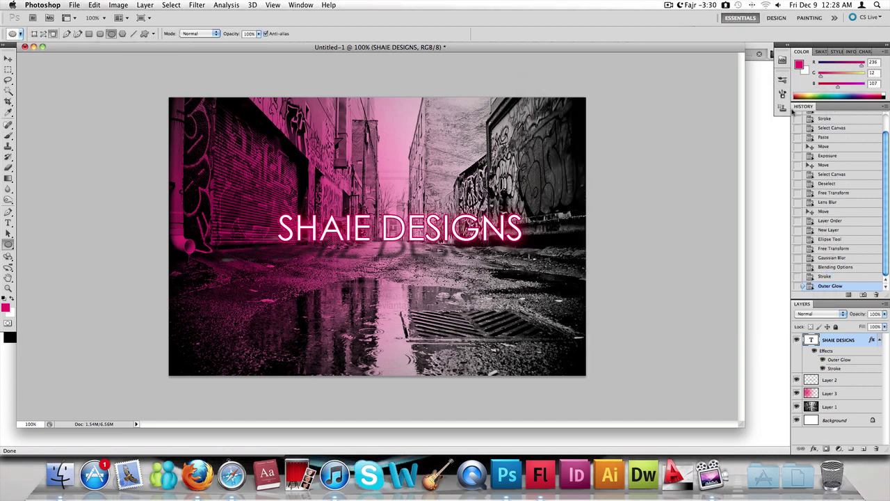